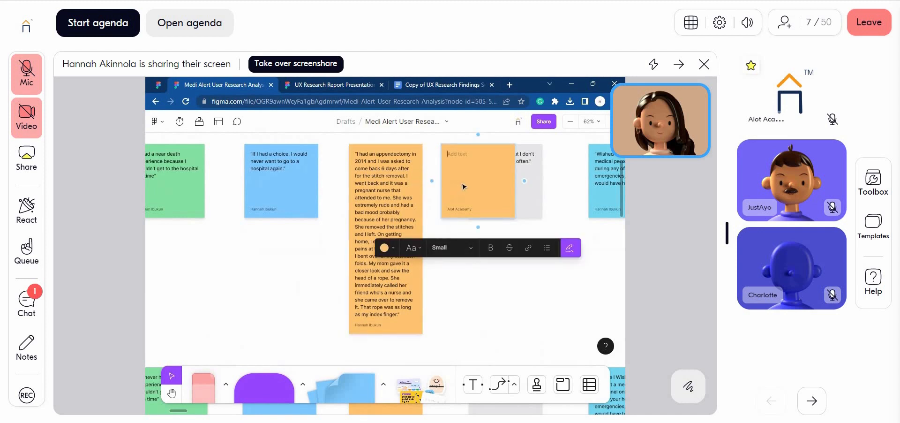
# Step: Add another blank orange sticky note directly below the empty one beside the long quote
pyautogui.press('Escape')
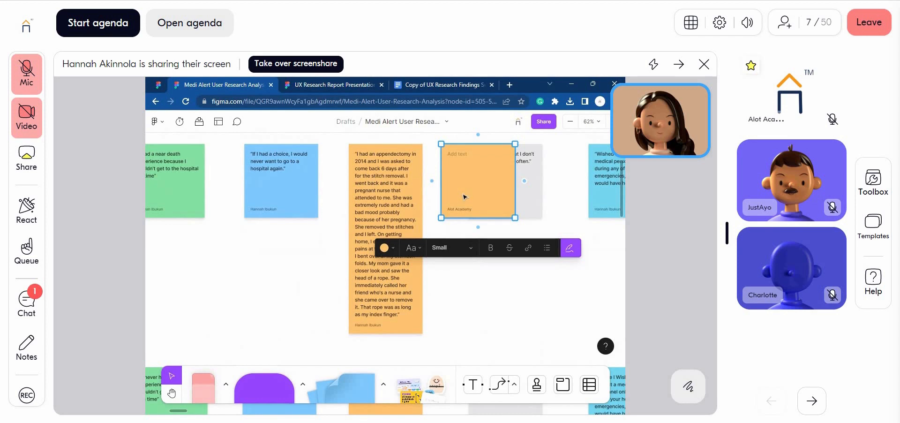
pyautogui.moveTo(479, 228)
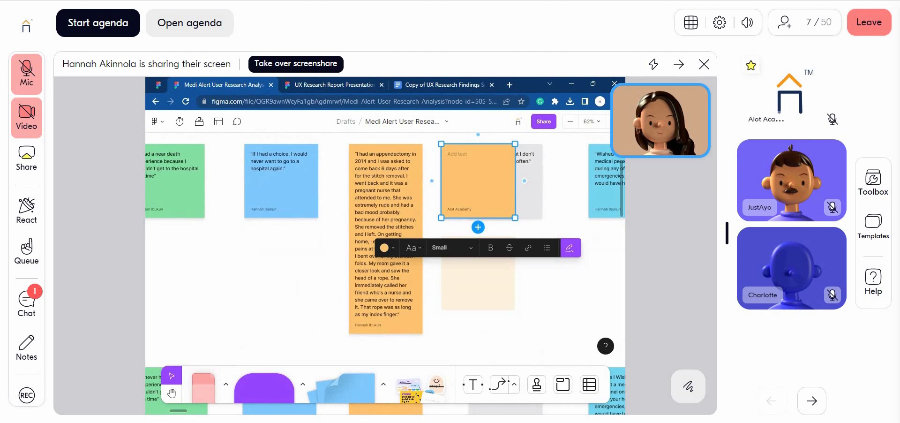
pyautogui.click(478, 227)
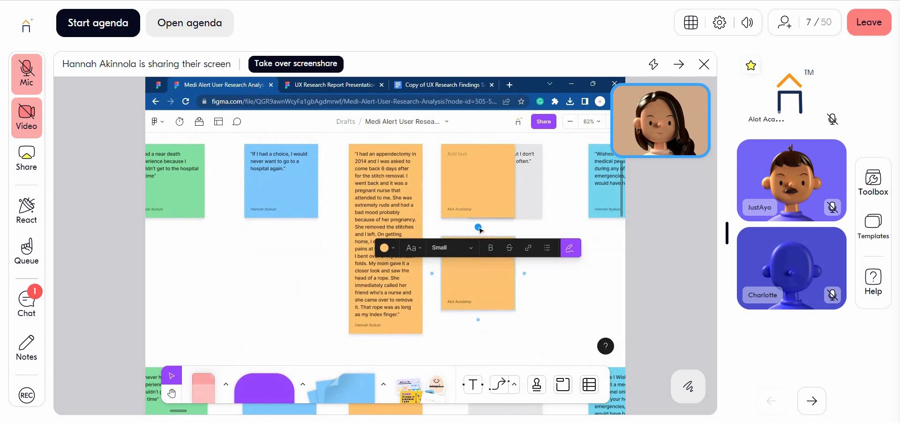
pyautogui.click(551, 273)
# Step: Delete both empty orange sticky notes next to Participant A's long quote
pyautogui.click(473, 270)
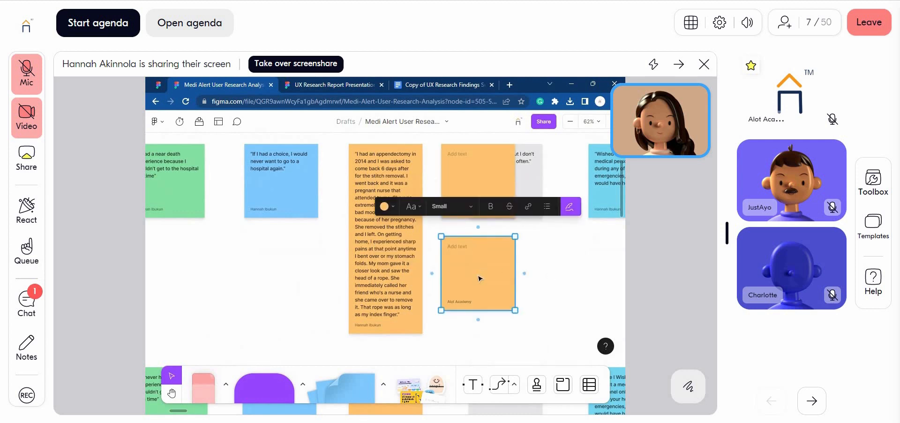
pyautogui.press('Delete')
pyautogui.click(483, 189)
pyautogui.click(470, 266)
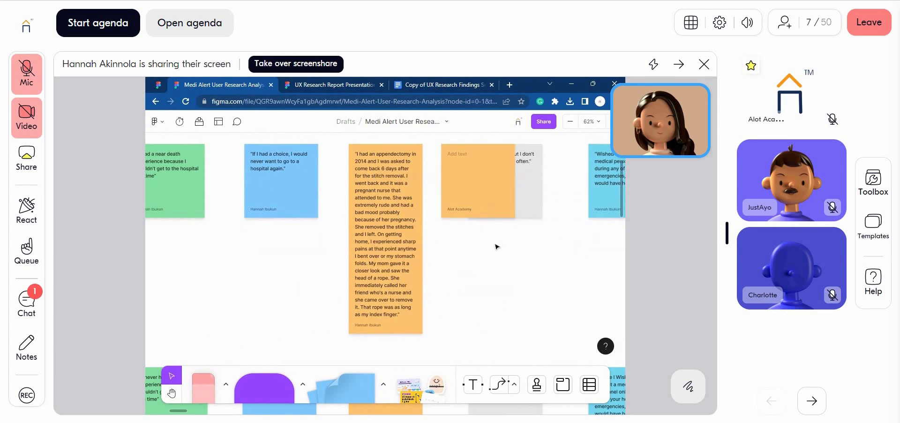
pyautogui.click(478, 211)
pyautogui.press('Delete')
# Step: Place an empty text box in the gap below the first row's grey note, leaving it without text
pyautogui.scroll(-1, 448, 260)
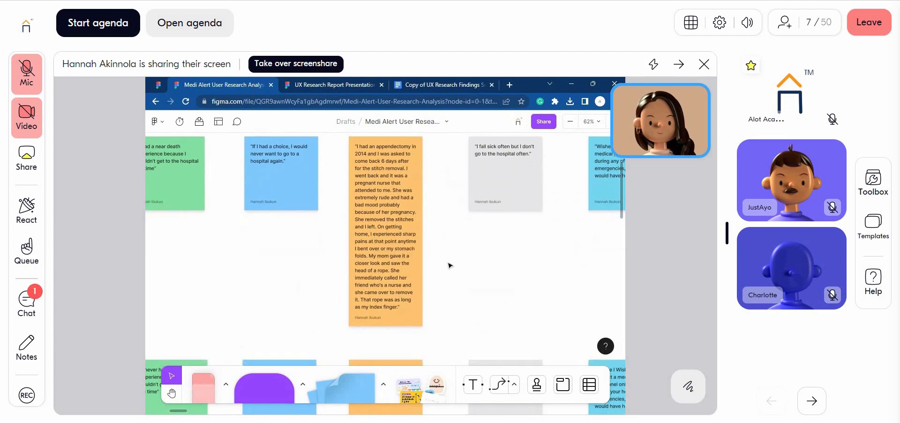
pyautogui.scroll(-2, 450, 265)
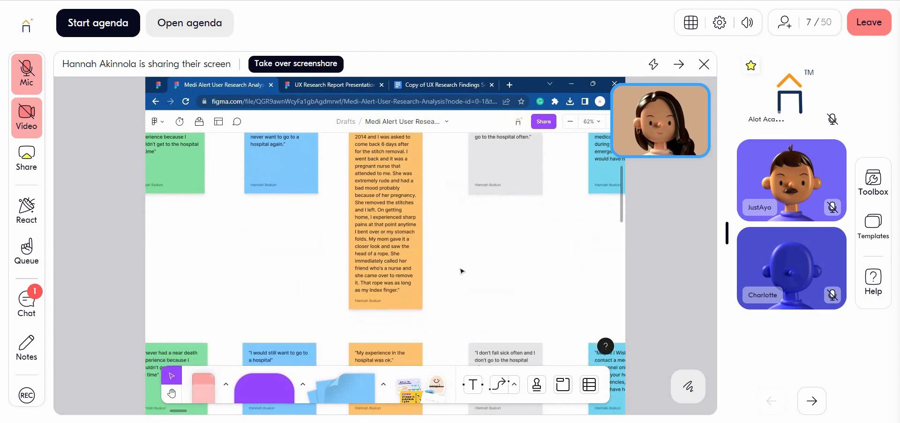
pyautogui.click(472, 385)
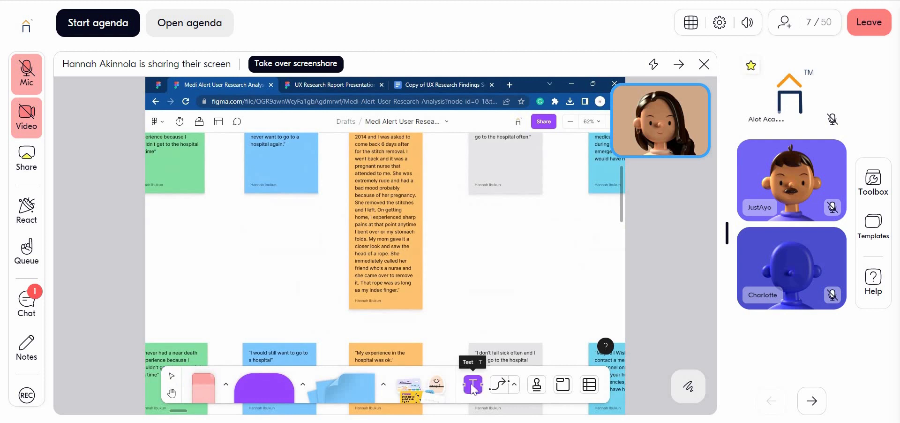
pyautogui.click(471, 273)
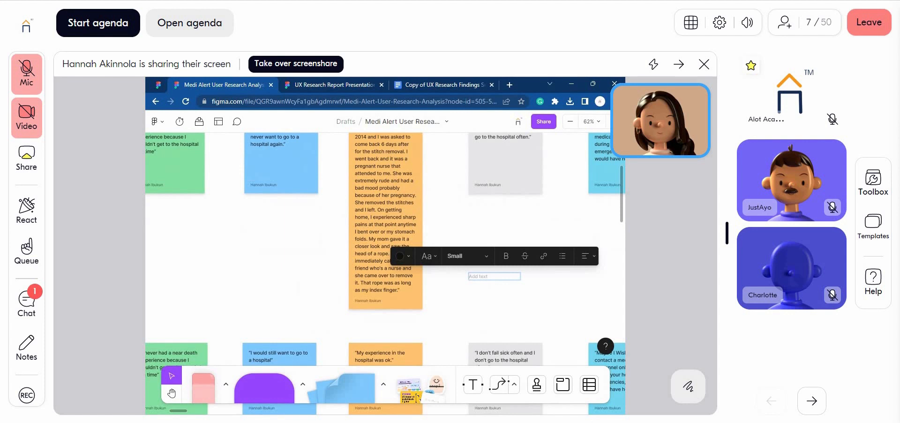
pyautogui.click(519, 295)
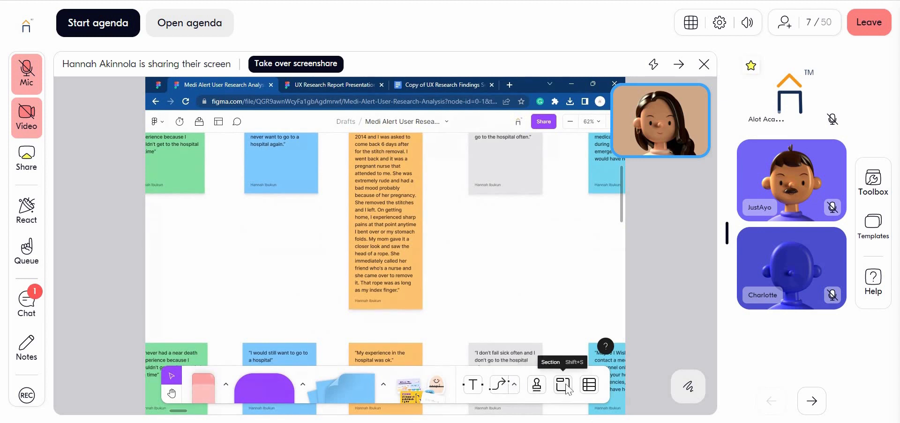
# Step: Insert a table in the gap between the note rows and extend it to three columns and four rows
pyautogui.click(590, 385)
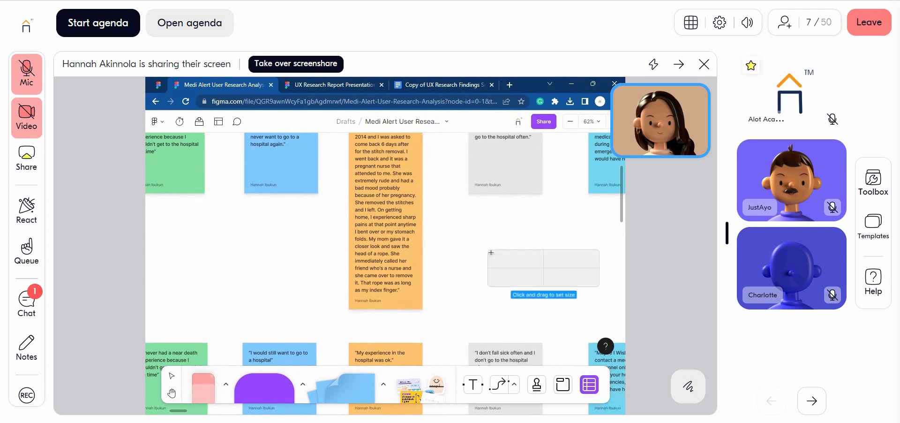
pyautogui.click(486, 300)
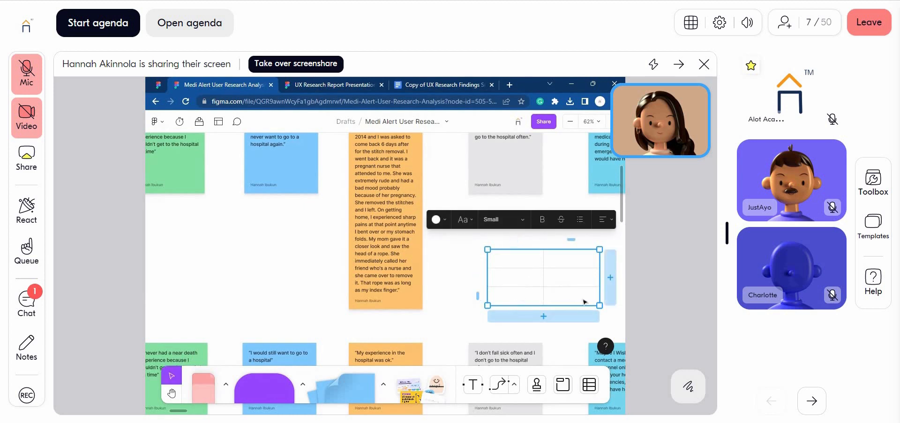
pyautogui.click(610, 294)
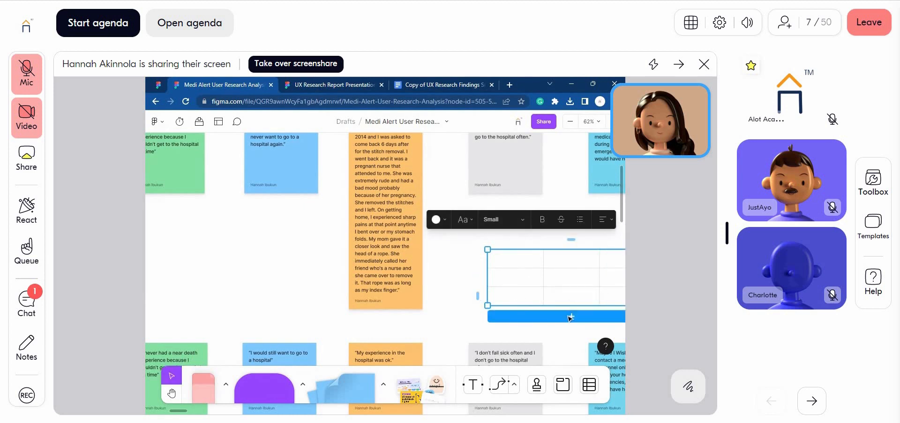
pyautogui.click(569, 316)
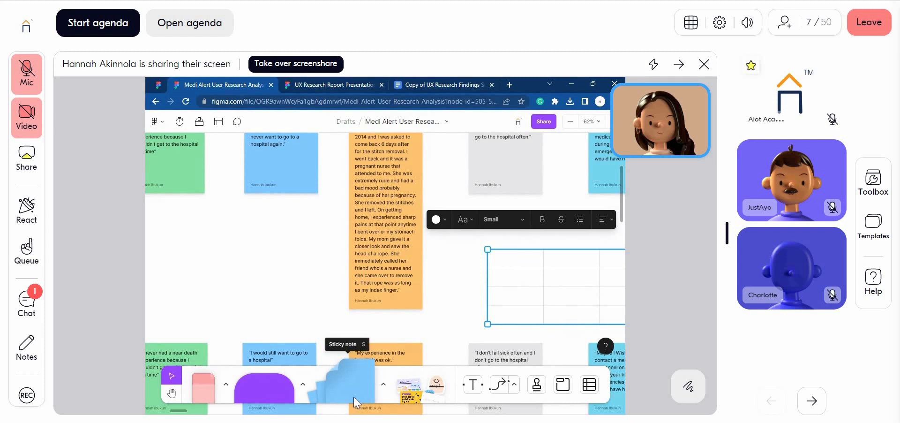
# Step: Edit the new table's empty cells in turn, going through the third column up to the top row and the middle column
pyautogui.press('h')
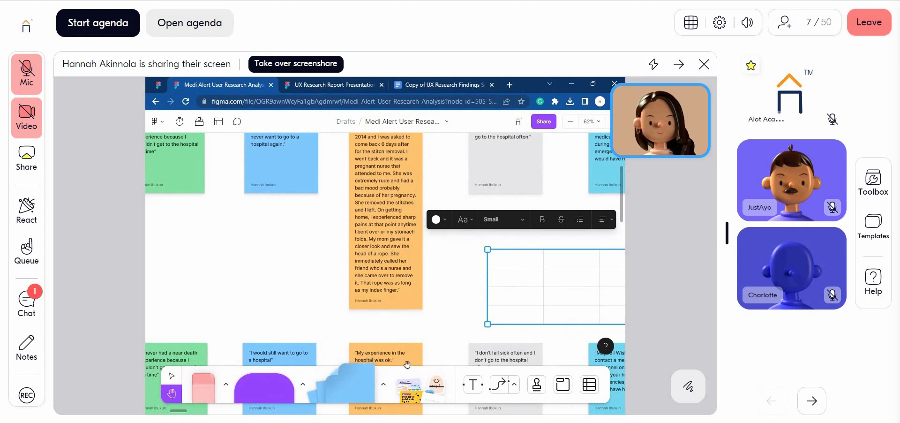
pyautogui.moveTo(480, 318); pyautogui.dragTo(373, 286)
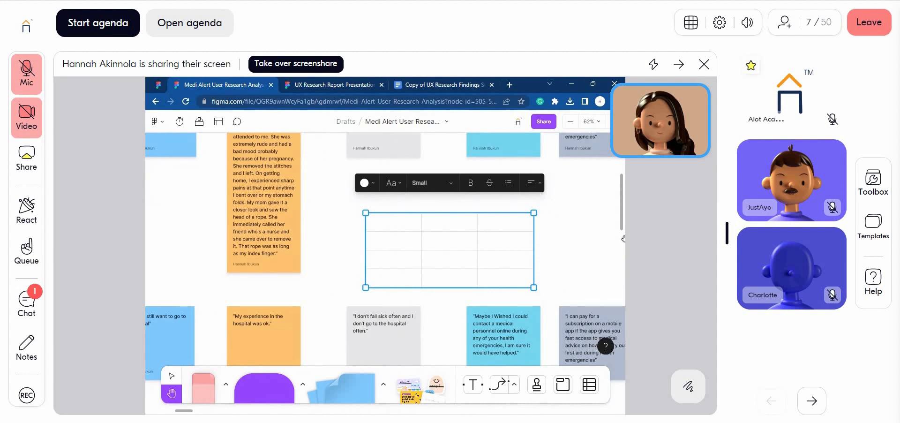
pyautogui.press('v')
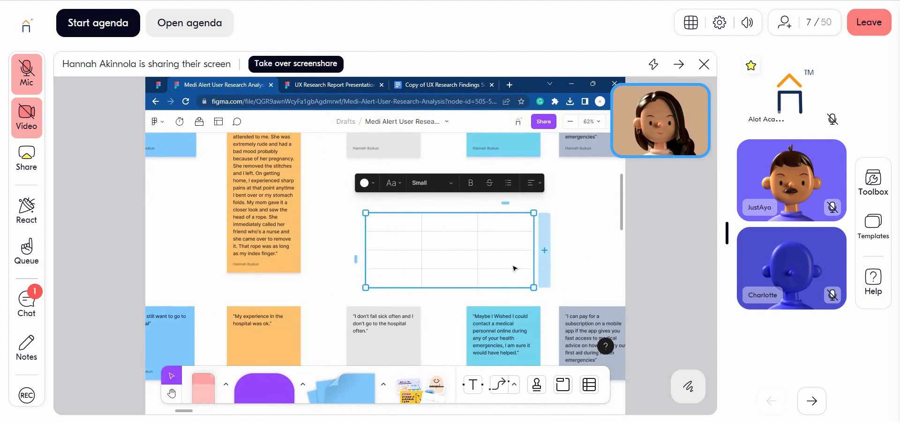
pyautogui.click(505, 268)
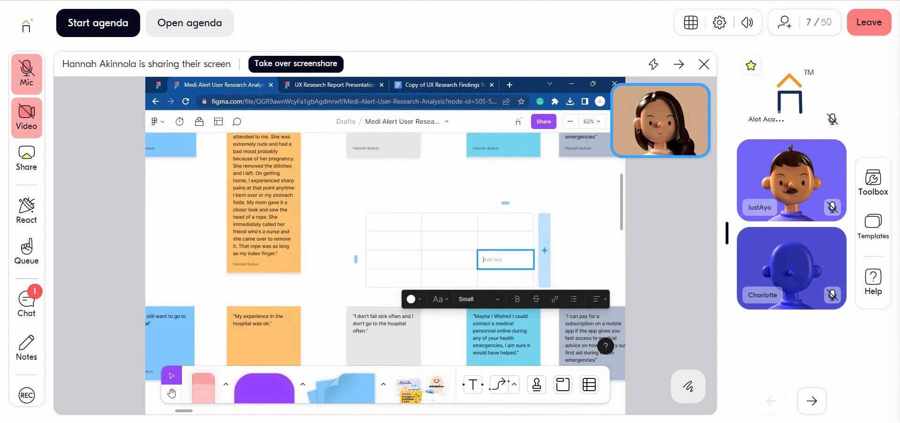
pyautogui.press('Up')
pyautogui.press('Up')
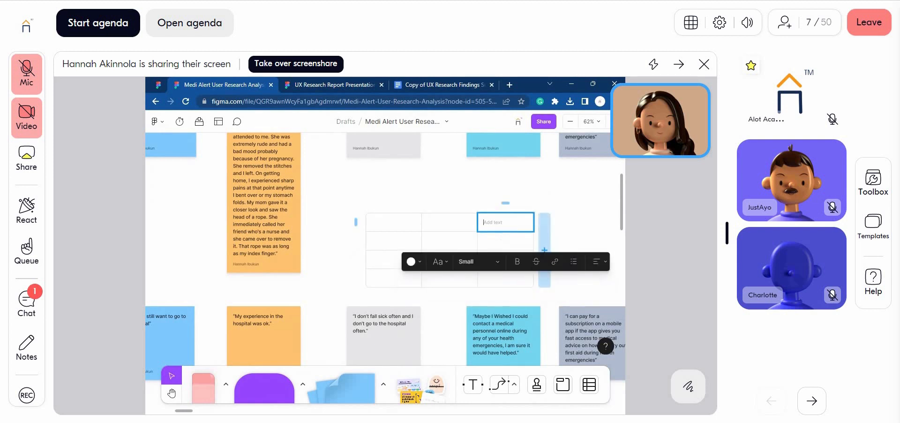
pyautogui.press('Left')
pyautogui.press('Down')
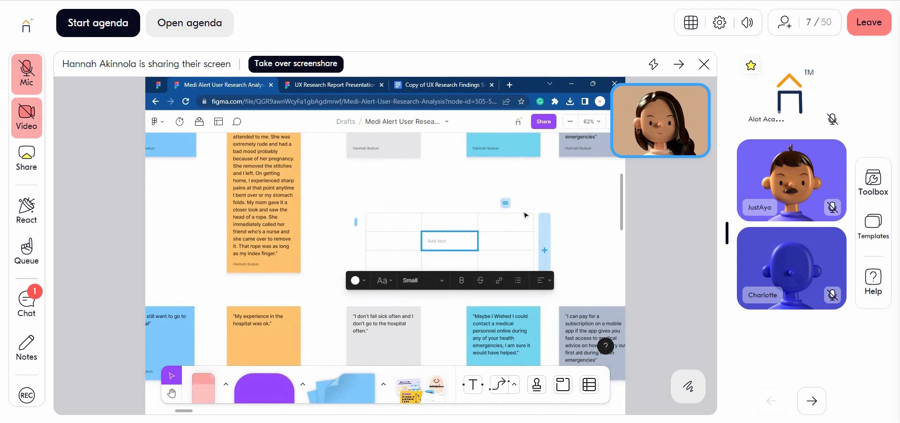
pyautogui.click(523, 222)
# Step: Delete the empty table from between the note rows
pyautogui.click(596, 209)
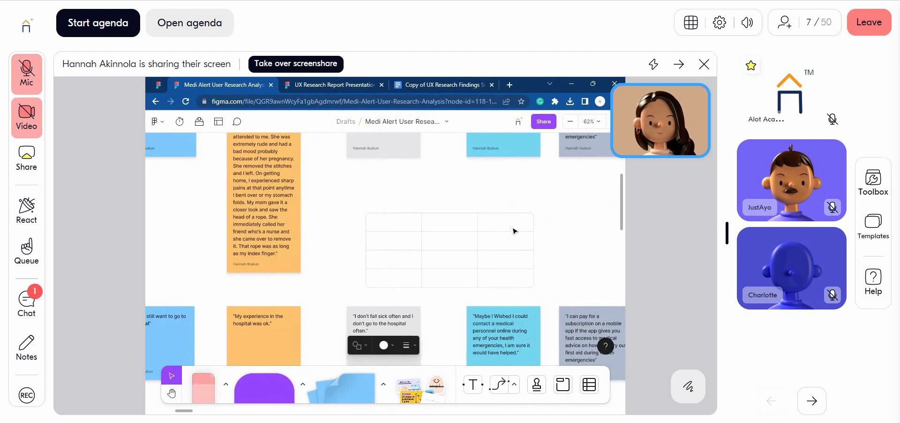
pyautogui.click(513, 230)
pyautogui.press('Delete')
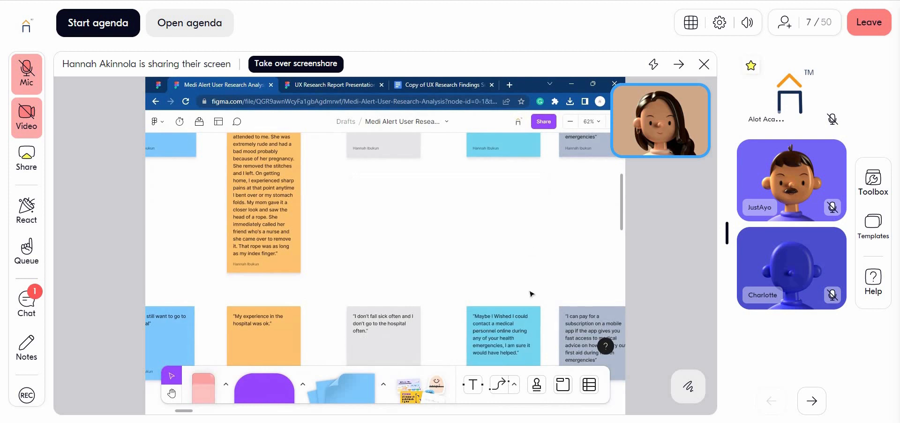
# Step: Move the white background rectangle of Organized Notes so it also encloses the participant labels
pyautogui.scroll(-1, 532, 325)
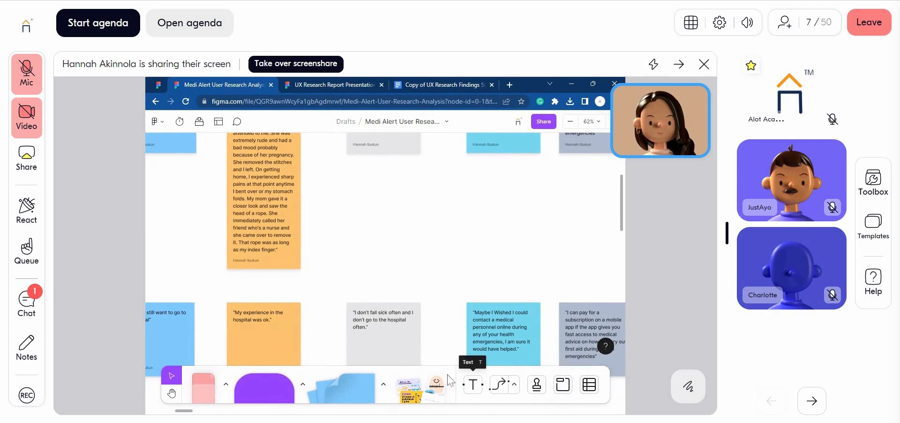
pyautogui.click(353, 235)
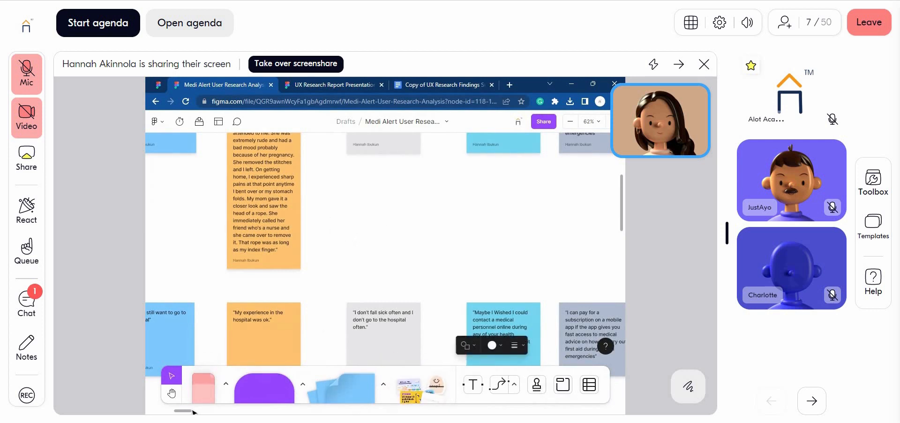
pyautogui.moveTo(190, 411); pyautogui.dragTo(160, 412)
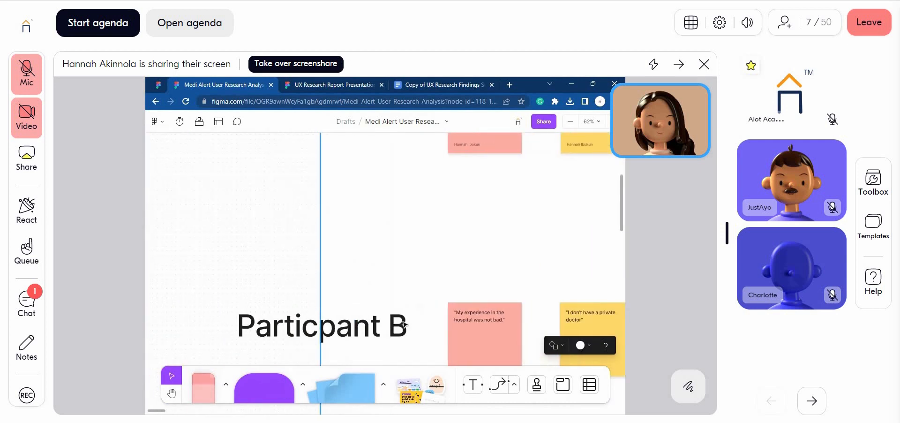
pyautogui.scroll(-8, 404, 324)
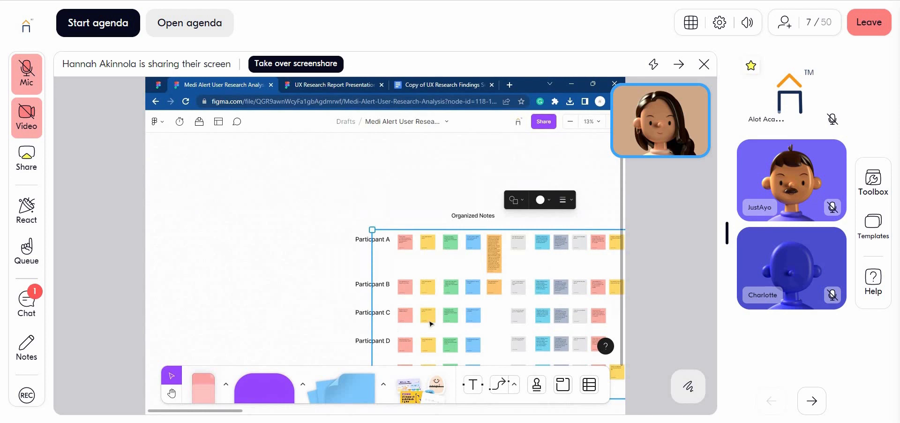
pyautogui.click(453, 277)
pyautogui.moveTo(453, 277); pyautogui.dragTo(418, 242)
pyautogui.moveTo(443, 219); pyautogui.dragTo(431, 257)
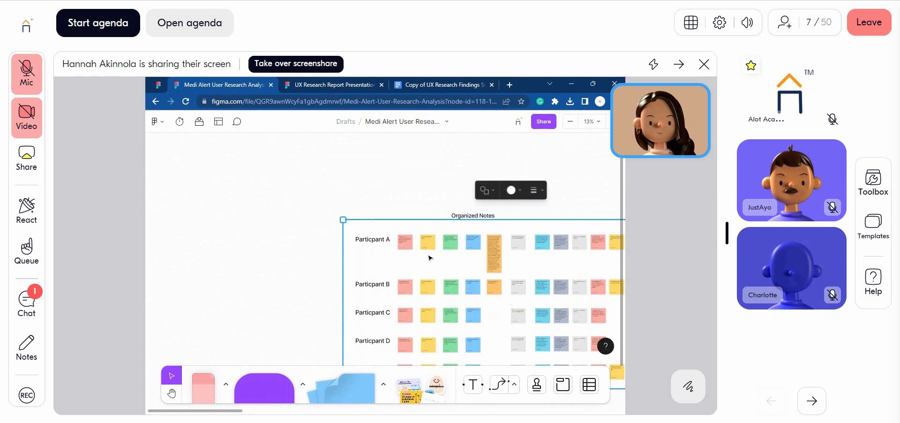
# Step: Nudge the Organized Notes background rectangle slightly to frame the outermost notes, and deselect it
pyautogui.scroll(-3, 401, 255)
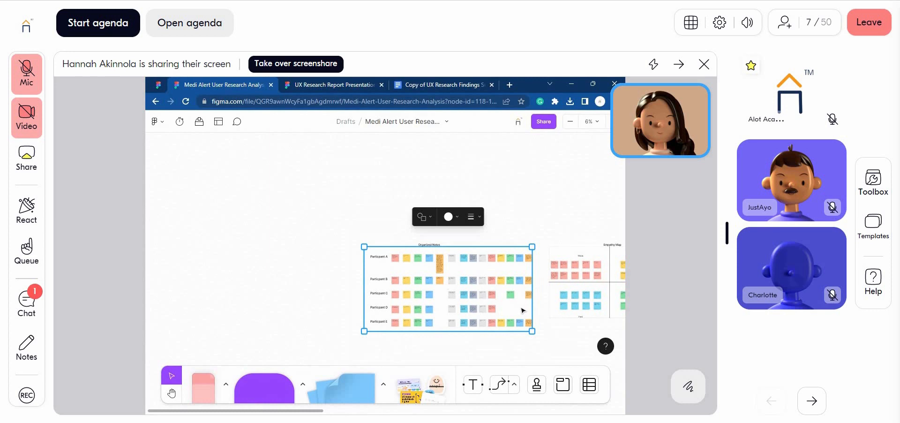
pyautogui.moveTo(526, 308); pyautogui.dragTo(527, 310)
pyautogui.click(497, 236)
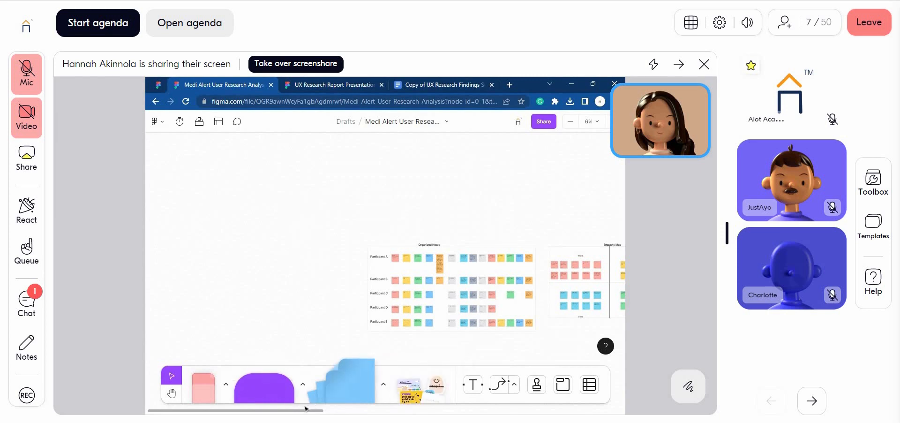
pyautogui.click(159, 85)
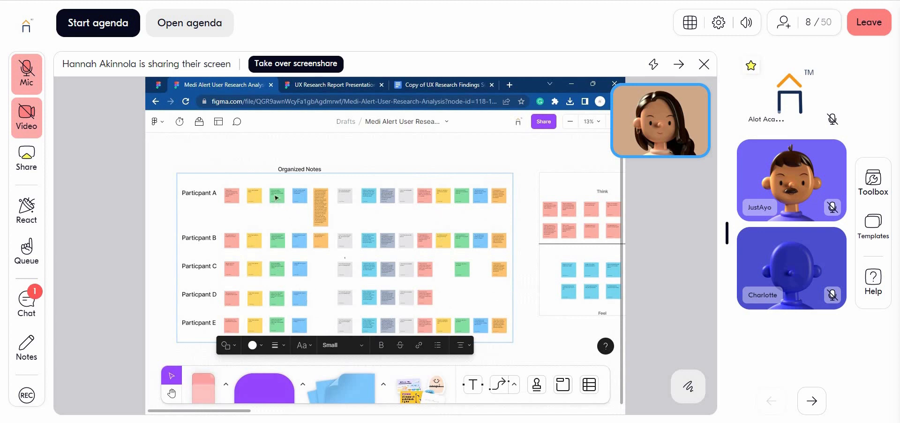
# Step: Select the first-column pink notes of all five participants, A through E, together
pyautogui.click(227, 203)
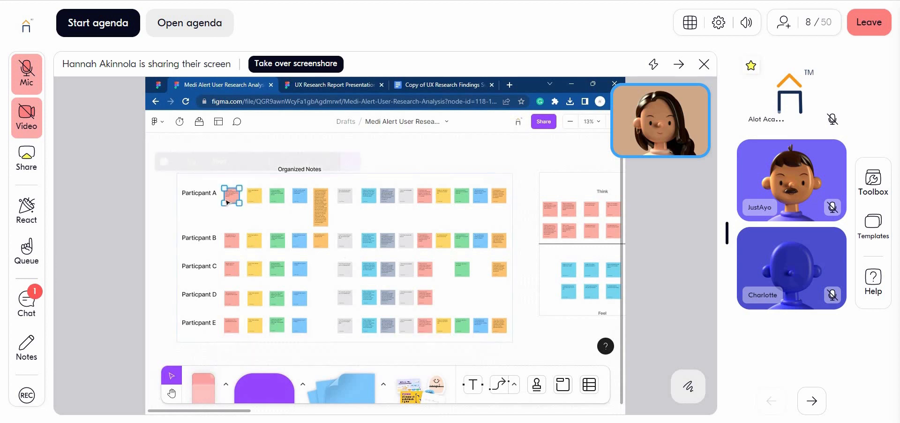
pyautogui.keyDown('shift'); pyautogui.click(232, 241); pyautogui.keyUp('shift')
pyautogui.keyDown('shift'); pyautogui.click(232, 270); pyautogui.keyUp('shift')
pyautogui.keyDown('shift'); pyautogui.click(236, 302); pyautogui.keyUp('shift')
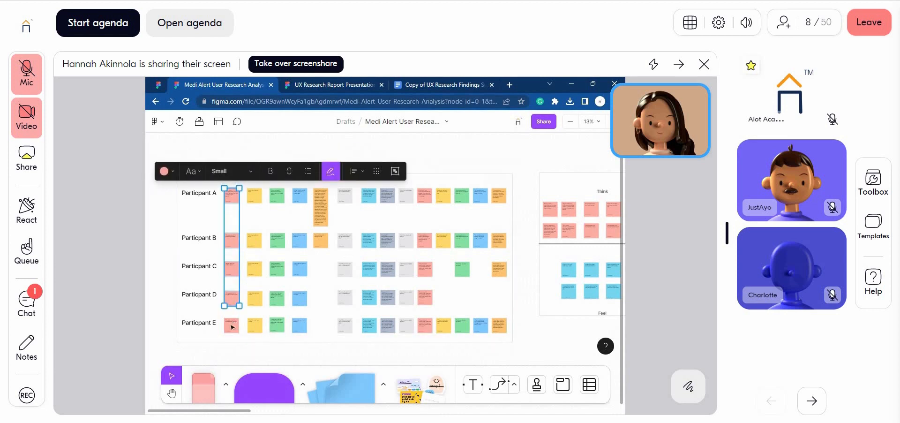
pyautogui.keyDown('shift'); pyautogui.click(232, 327); pyautogui.keyUp('shift')
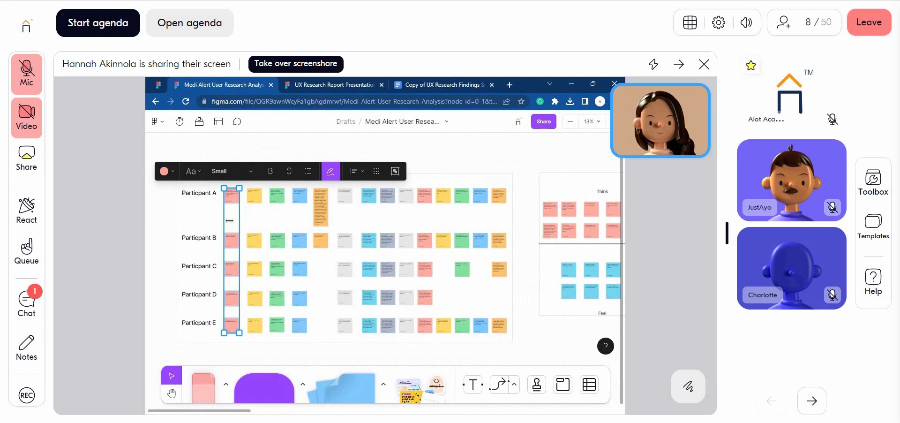
# Step: Try to select the second pink column of notes across participants A through E, and clear the selection
pyautogui.click(431, 202)
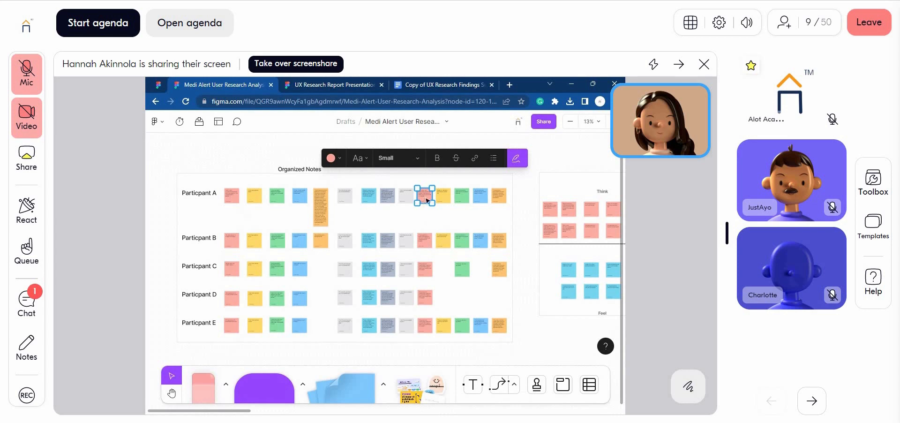
pyautogui.keyDown('shift'); pyautogui.click(426, 245); pyautogui.keyUp('shift')
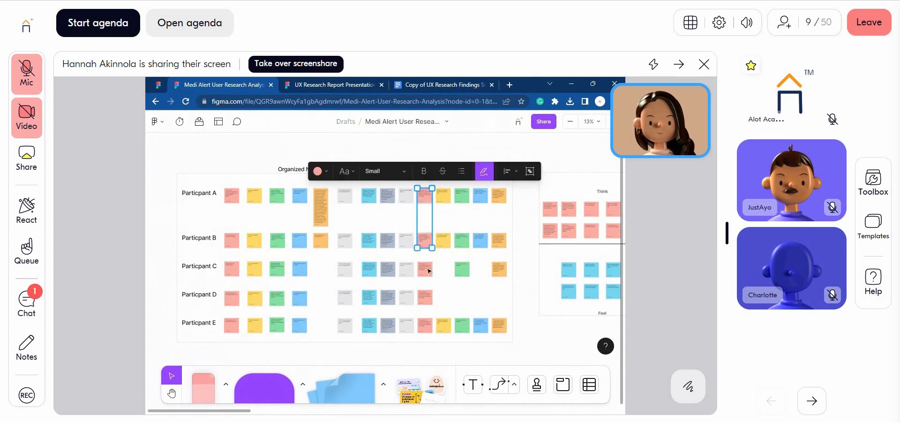
pyautogui.keyDown('shift'); pyautogui.click(427, 267); pyautogui.keyUp('shift')
pyautogui.keyDown('shift'); pyautogui.click(432, 309); pyautogui.keyUp('shift')
pyautogui.click(431, 300)
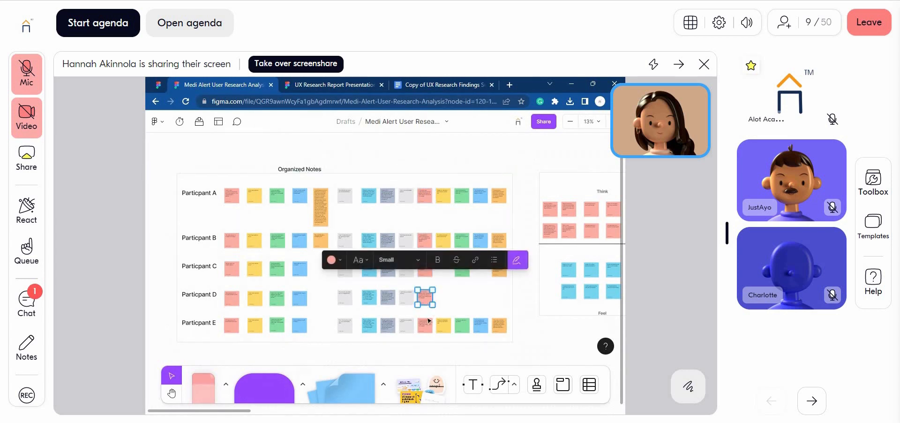
pyautogui.click(528, 327)
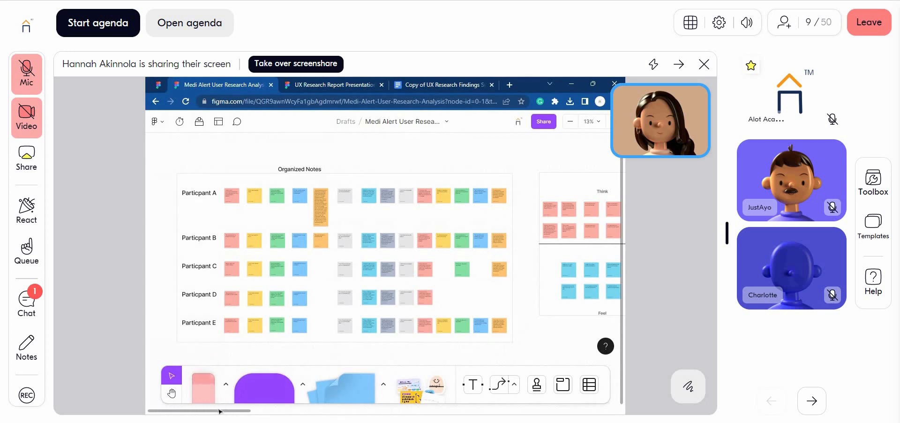
pyautogui.moveTo(220, 411); pyautogui.dragTo(280, 411)
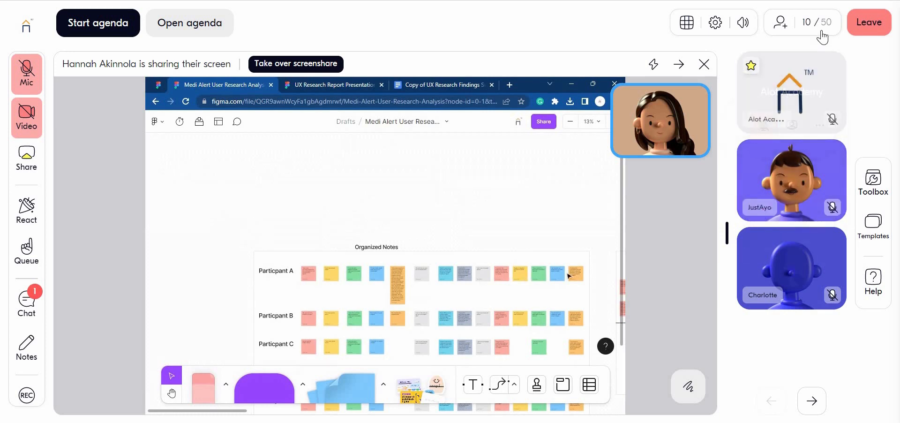
# Step: Look through the list of attendees currently in the meeting session and close it
pyautogui.click(780, 22)
pyautogui.scroll(-5, 761, 207)
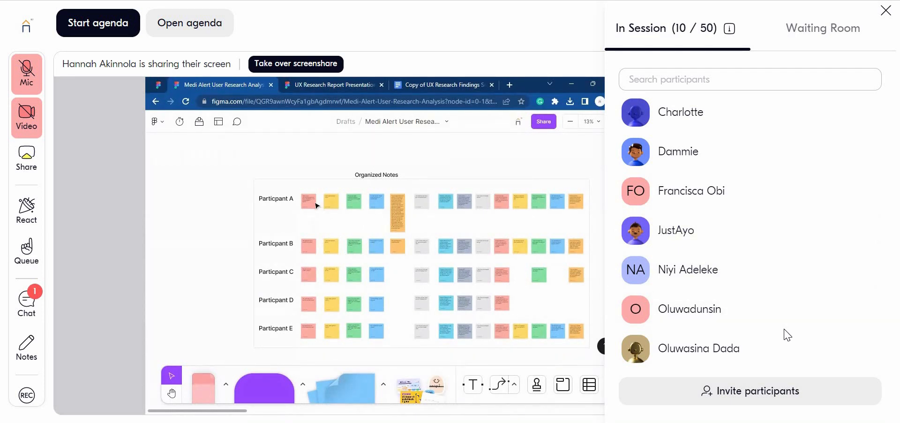
pyautogui.scroll(5, 788, 335)
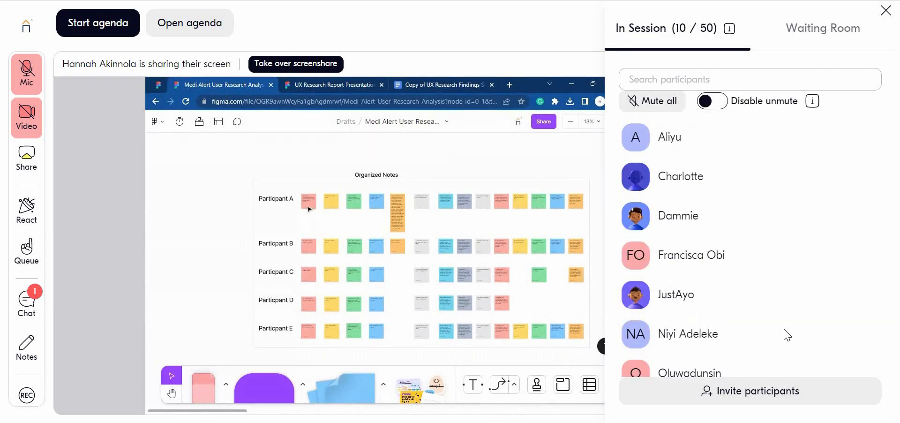
pyautogui.click(886, 11)
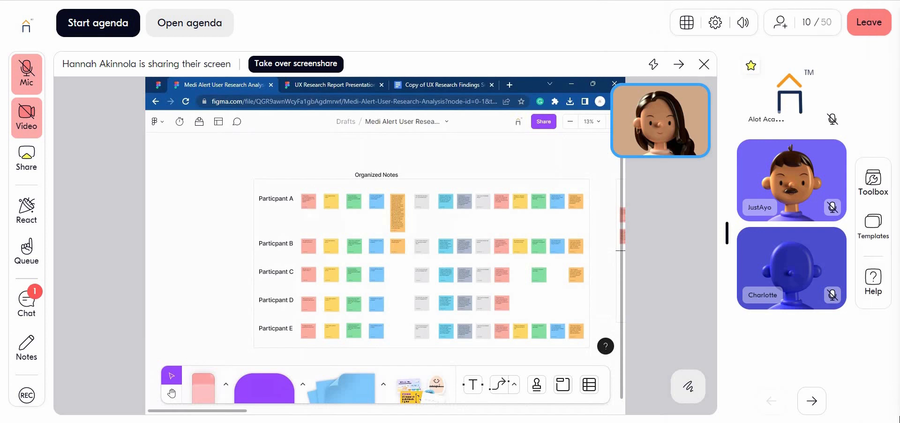
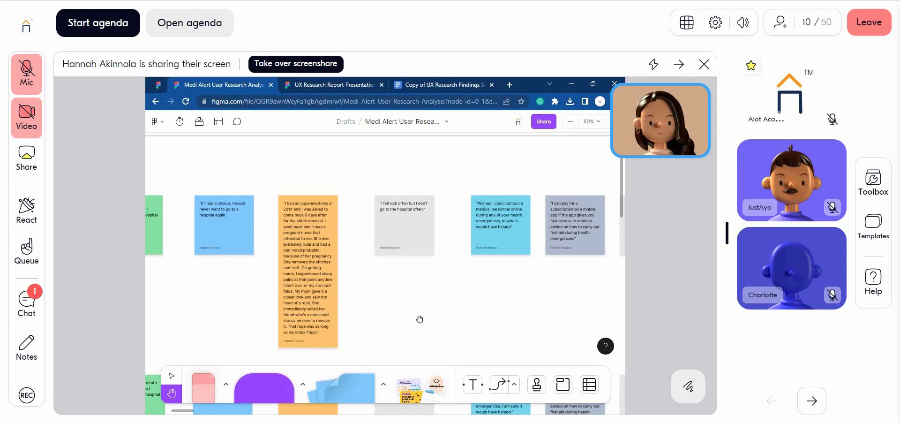
# Step: Examine the participants' quotes on the Organized Notes sticky notes, row by row from Participant A downwards
pyautogui.moveTo(415, 320); pyautogui.dragTo(451, 258)
pyautogui.scroll(-3, 451, 258)
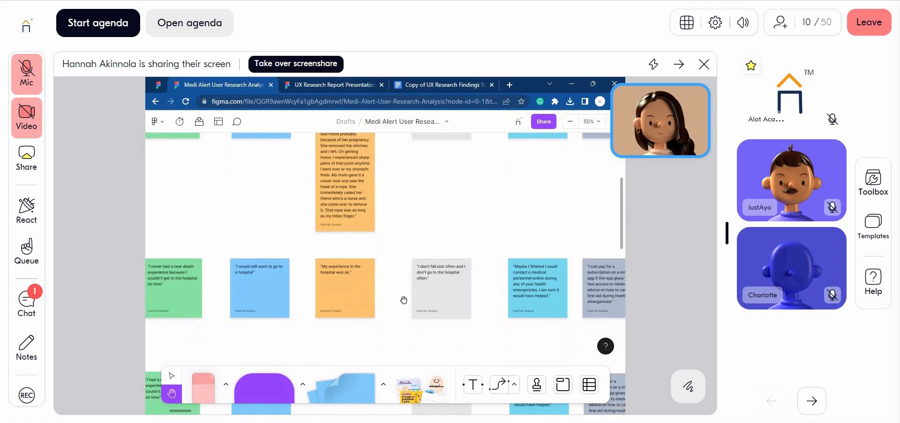
pyautogui.moveTo(399, 317); pyautogui.dragTo(400, 301)
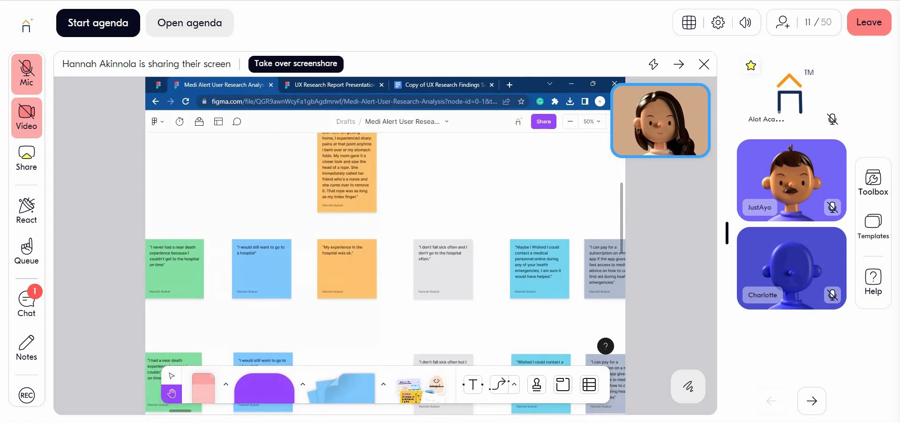
pyautogui.scroll(-4, 400, 313)
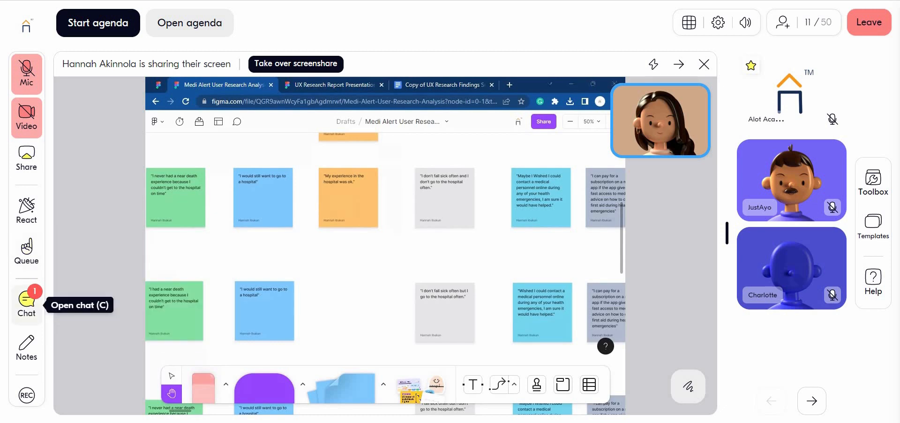
# Step: Check the Main Room meeting chat for new messages and close the chat
pyautogui.click(27, 300)
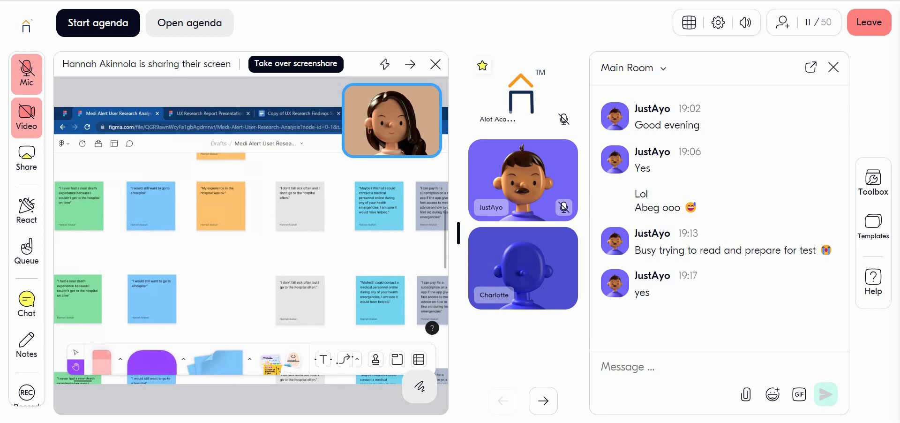
pyautogui.click(834, 67)
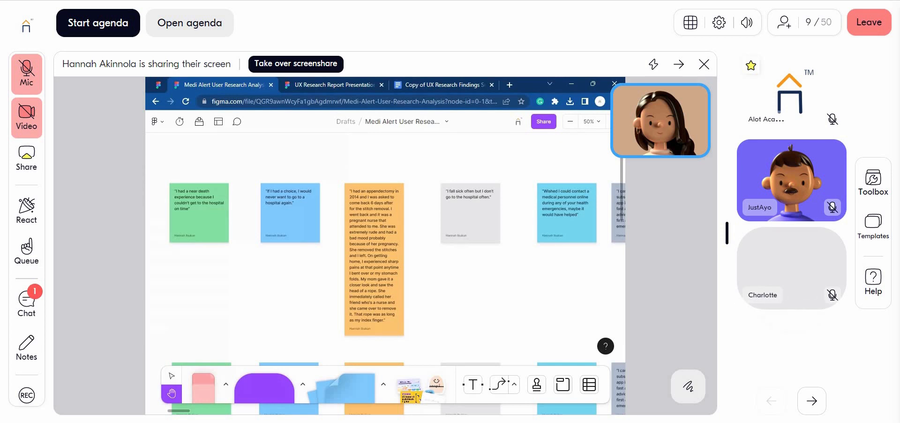
pyautogui.click(26, 299)
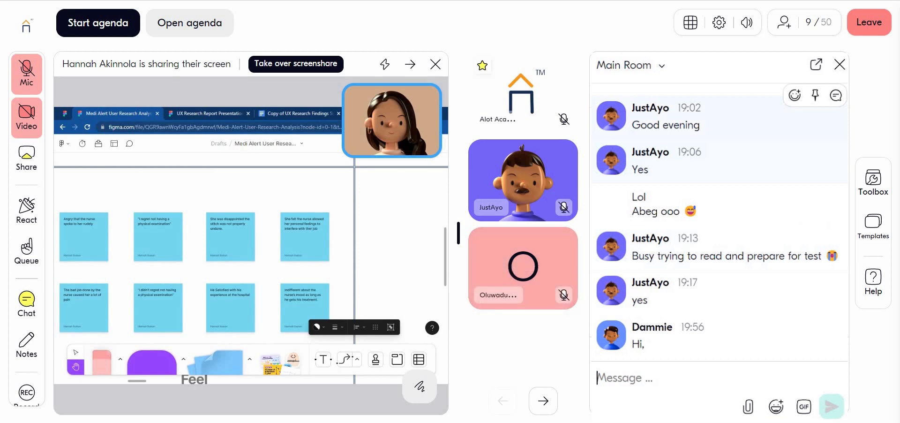
pyautogui.rightClick(717, 355)
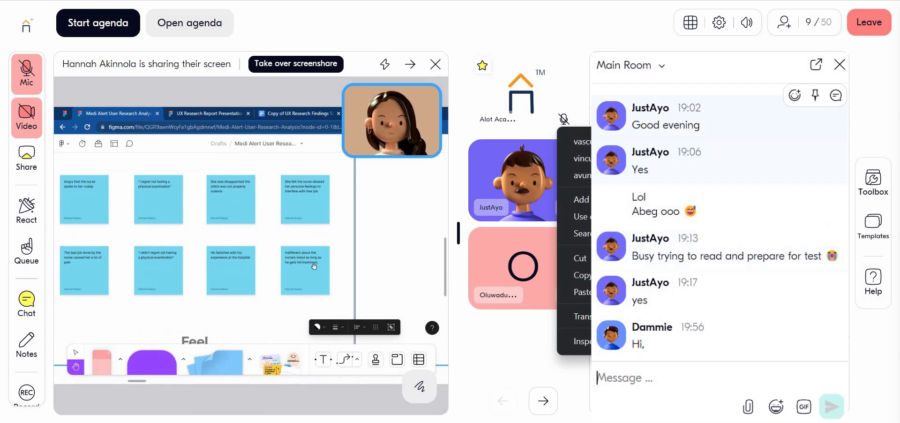
pyautogui.press('Escape')
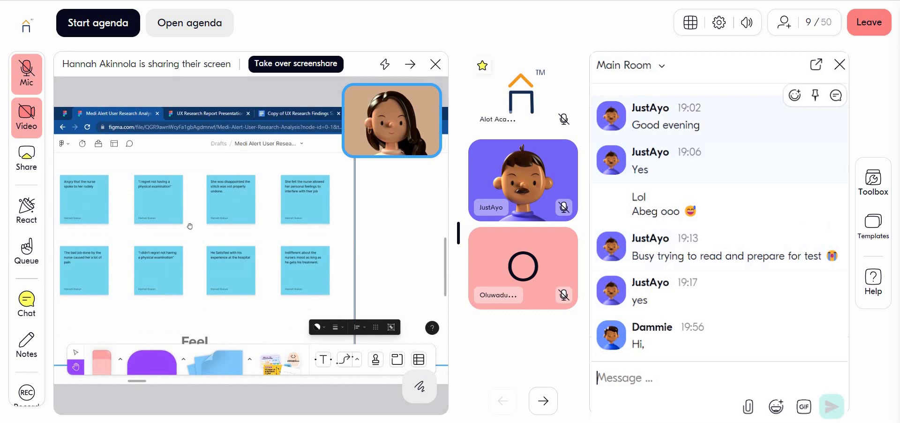
pyautogui.rightClick(746, 354)
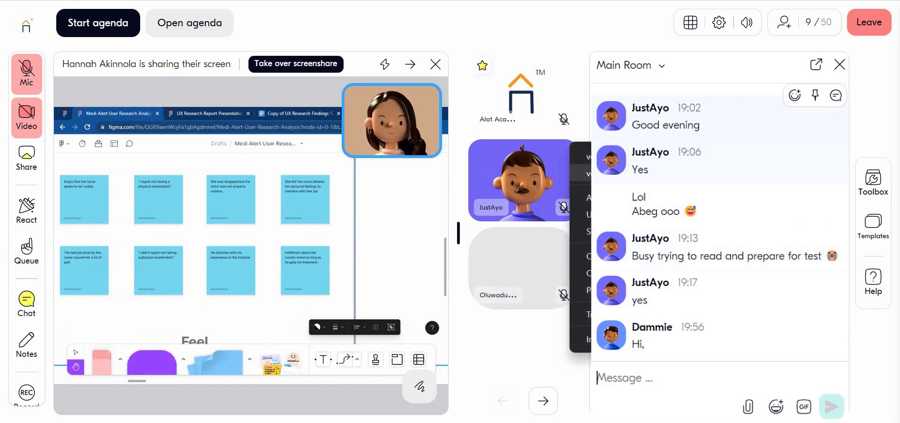
pyautogui.click(623, 157)
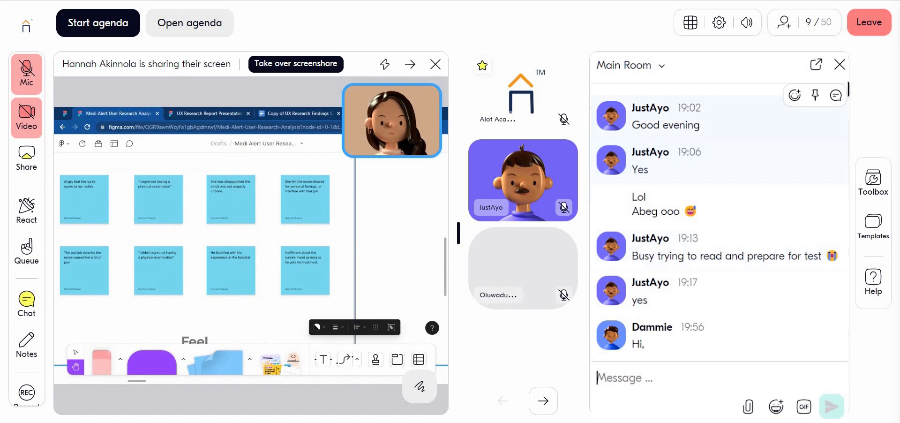
pyautogui.click(840, 65)
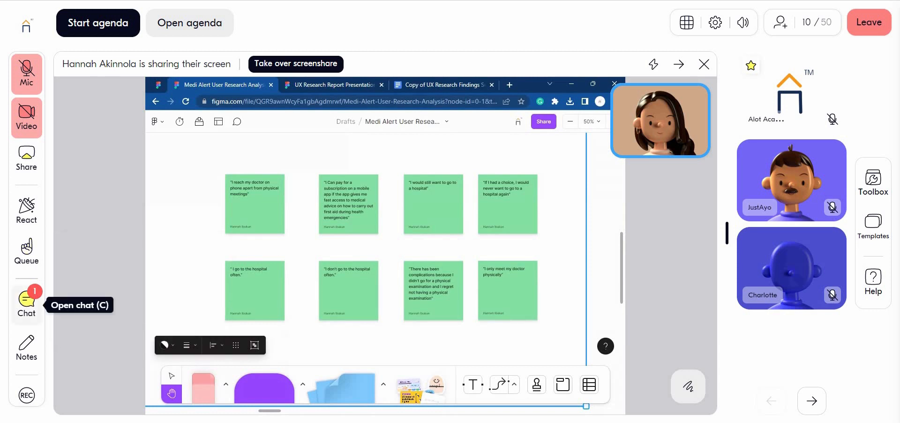
# Step: Send "Can you switch to your mobile device?" in the Main Room meeting chat and close the chat
pyautogui.click(27, 300)
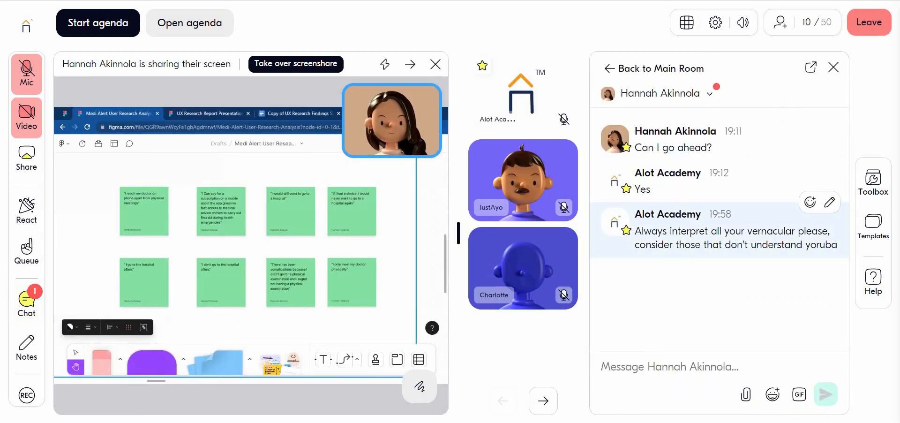
pyautogui.click(609, 68)
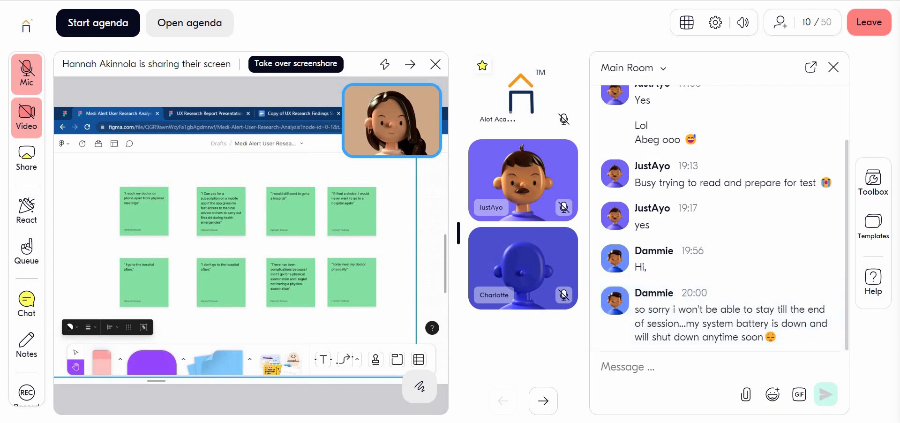
pyautogui.write('Cna')
pyautogui.press('BackSpace')
pyautogui.press('BackSpace')
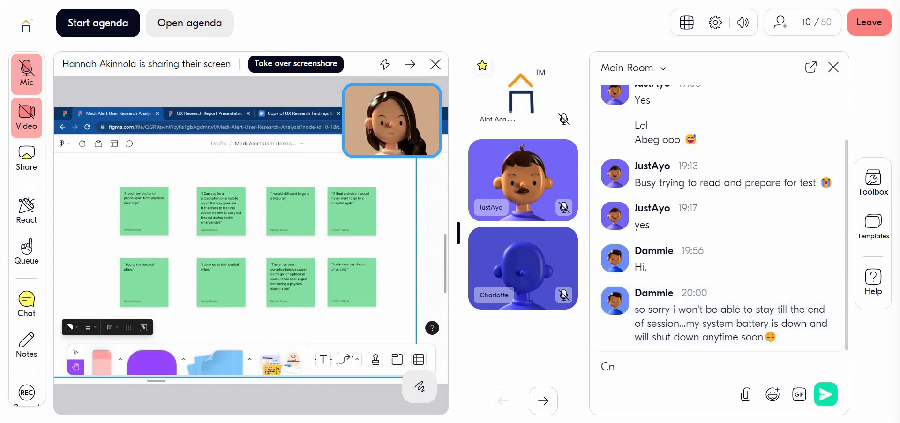
pyautogui.write('an you swi')
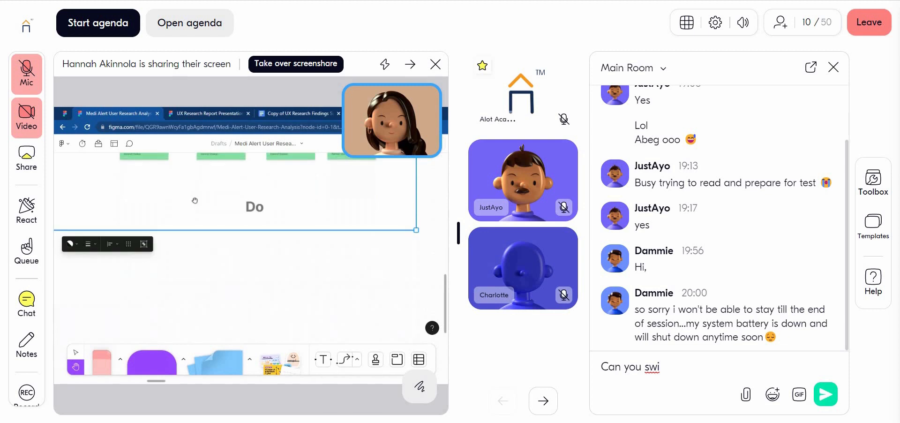
pyautogui.write('ch')
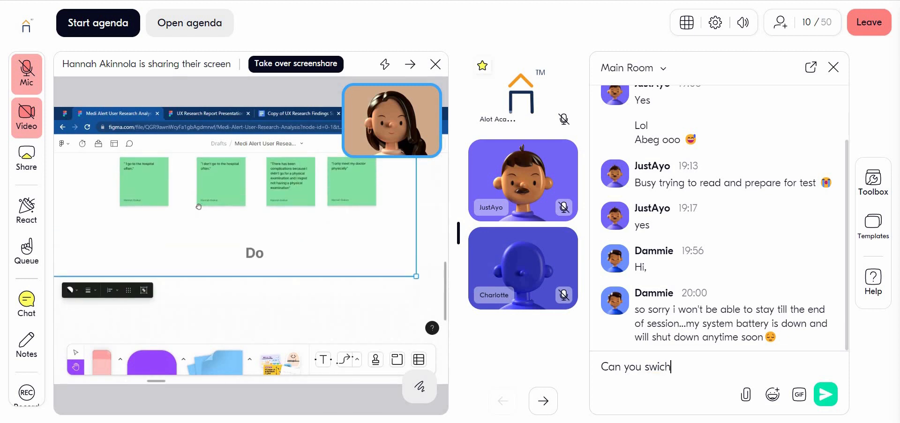
pyautogui.press('BackSpace')
pyautogui.press('BackSpace')
pyautogui.press('BackSpace')
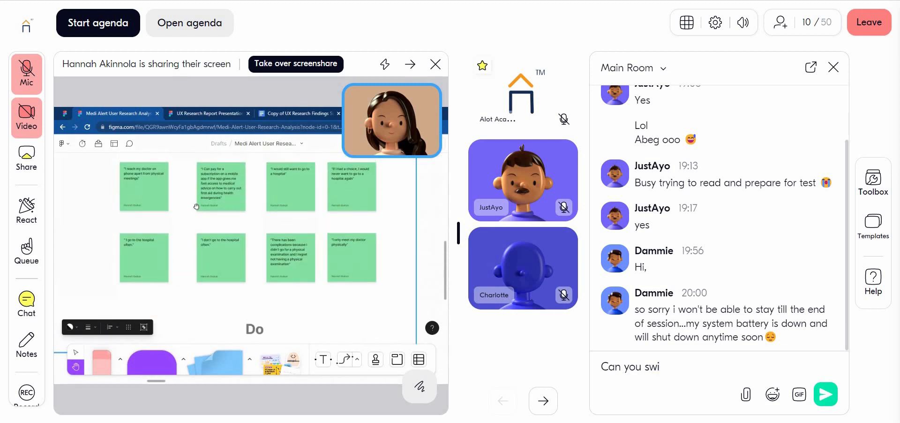
pyautogui.write('tch to your mobi')
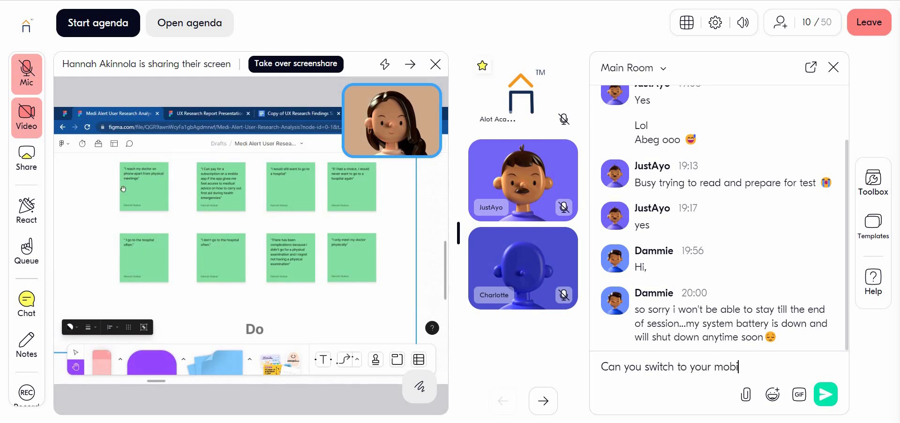
pyautogui.write('le devie')
pyautogui.press('BackSpace')
pyautogui.write('ce?')
pyautogui.press('Return')
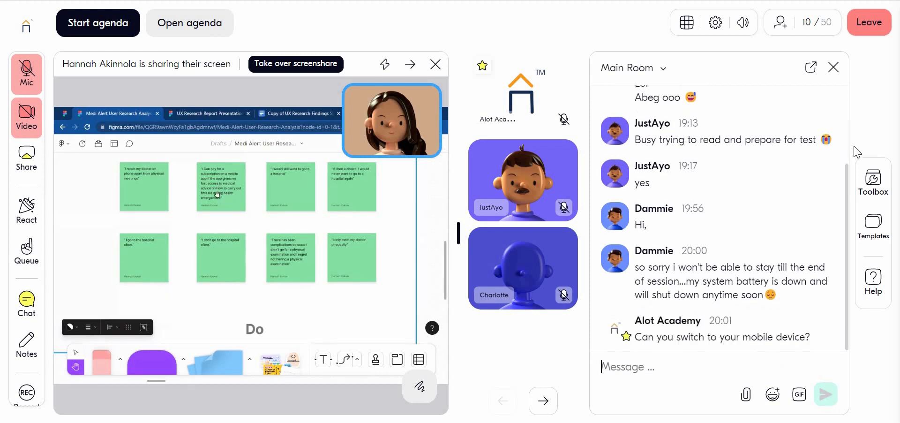
pyautogui.click(834, 67)
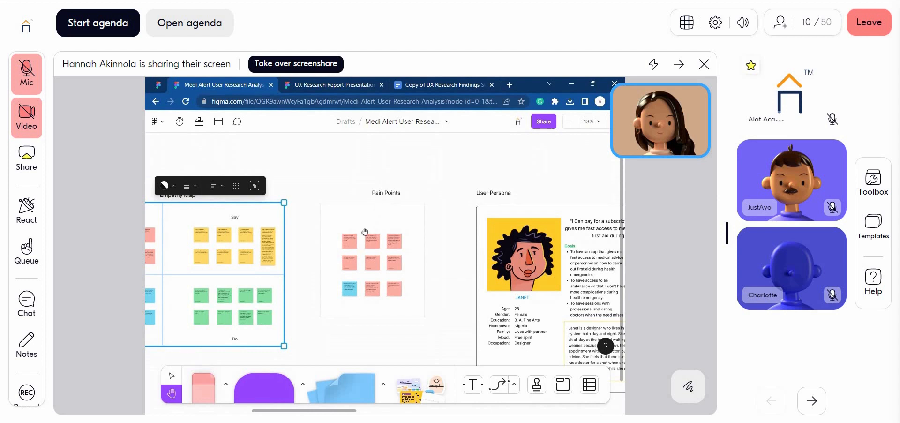
# Step: Zoom in on the first pink note of the Pain Points section and look over the section's notes
pyautogui.press('v')
pyautogui.click(350, 247)
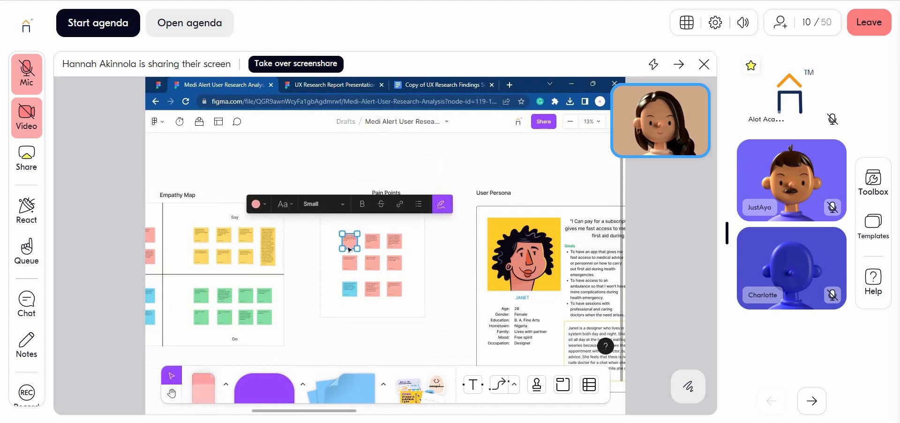
pyautogui.hotkey('shift', '2')
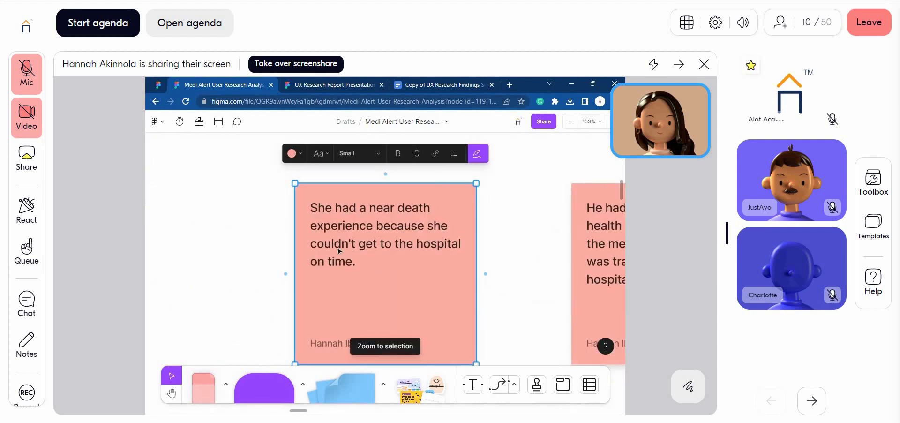
pyautogui.click(253, 252)
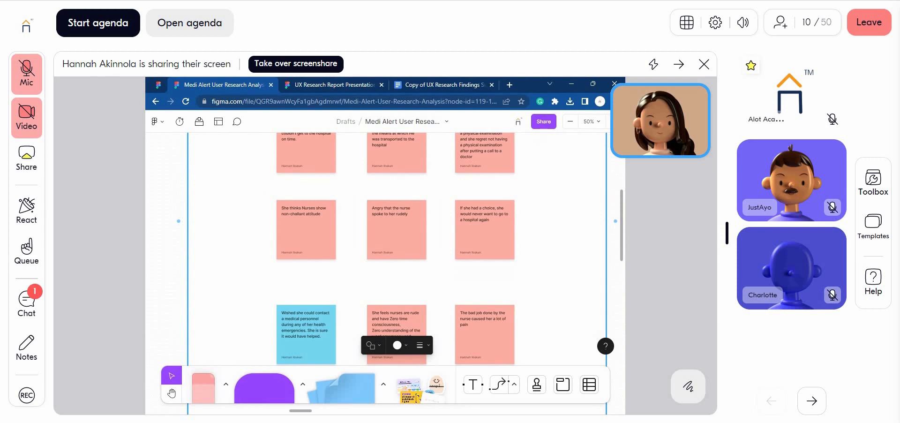
pyautogui.scroll(1, 313, 253)
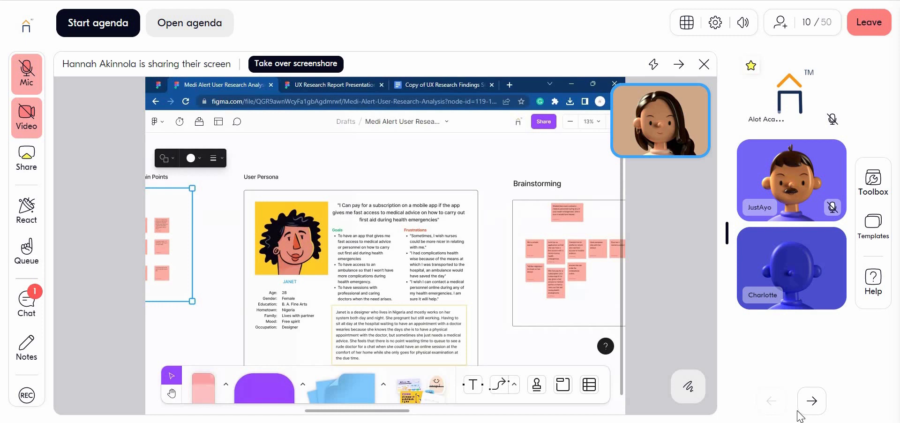
# Step: Browse through the pages of attendee video tiles in the meeting
pyautogui.click(813, 402)
pyautogui.click(812, 402)
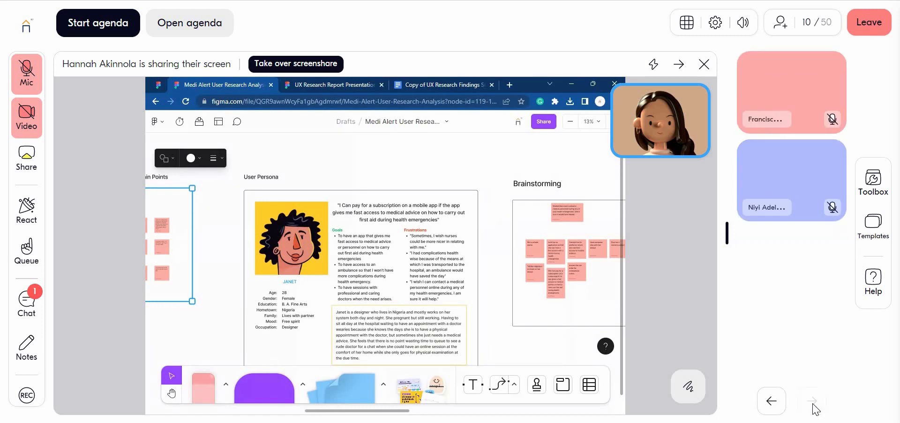
pyautogui.click(772, 401)
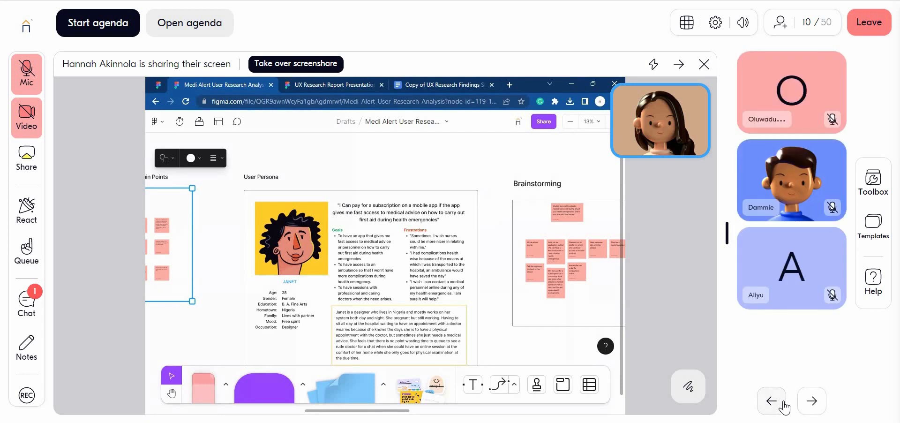
# Step: Page through the attendee tiles to the last page, return to the first page and check the attendees there
pyautogui.click(784, 406)
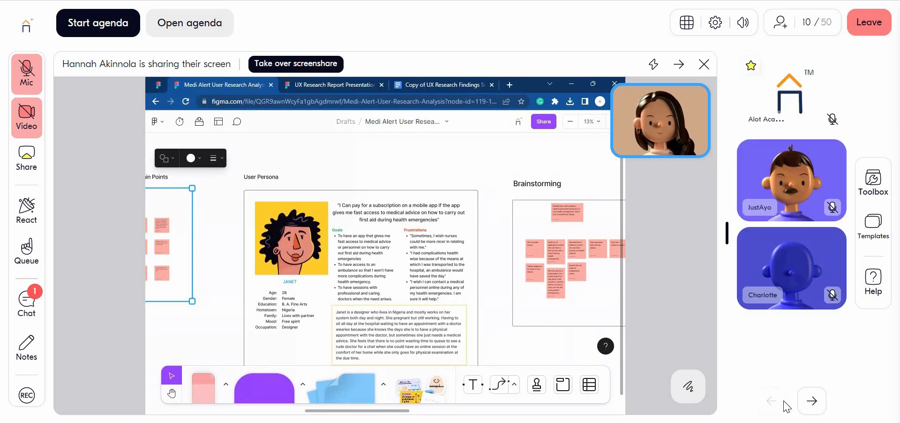
pyautogui.click(812, 402)
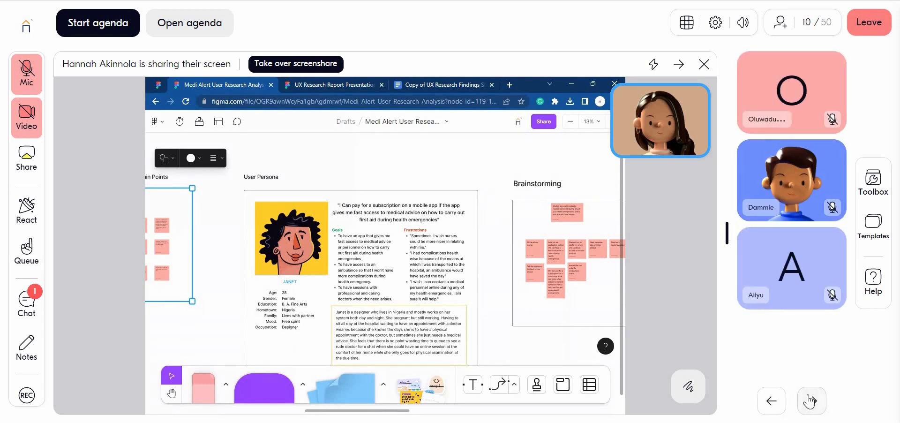
pyautogui.click(812, 402)
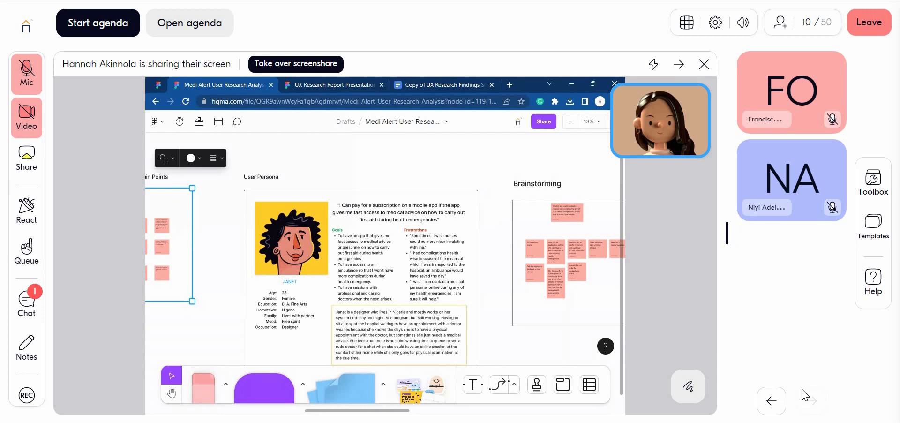
pyautogui.click(771, 401)
pyautogui.click(771, 401)
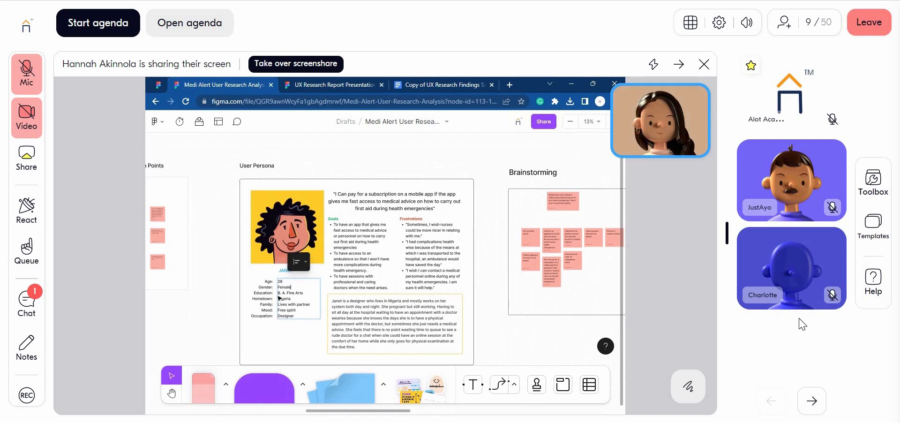
pyautogui.moveTo(813, 243)
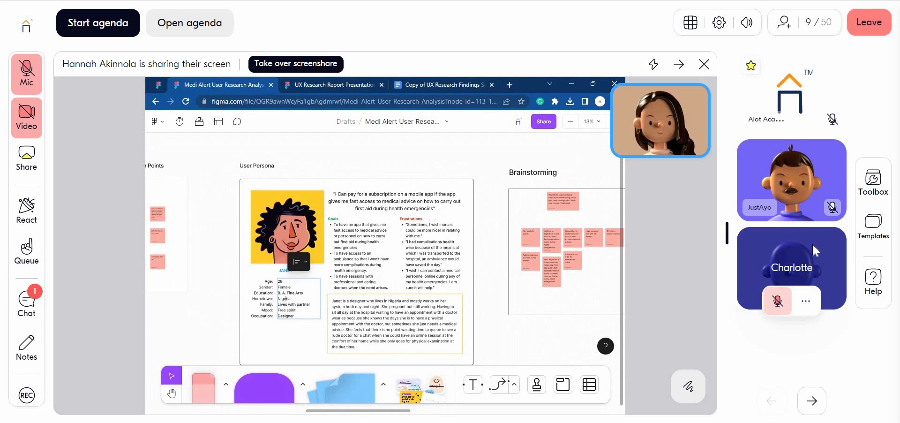
pyautogui.moveTo(818, 213)
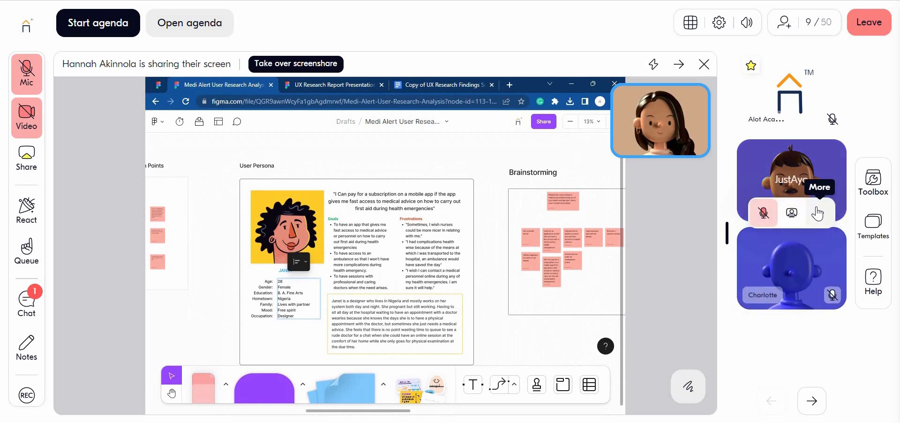
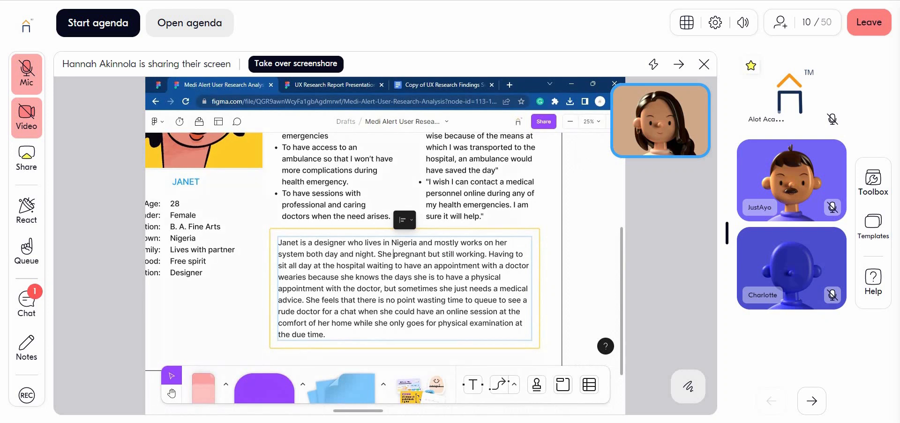
# Step: Insert "is" before "pregnant" in the user persona's description and highlight passages of the paragraph for reading
pyautogui.write('is')
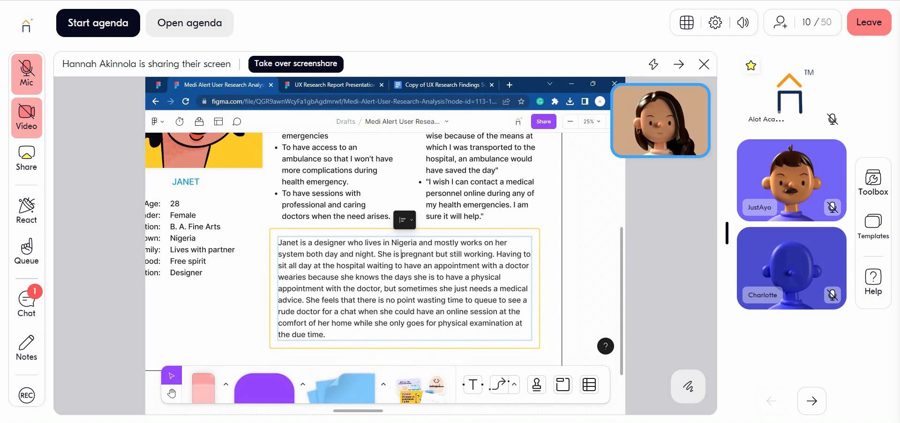
pyautogui.moveTo(326, 334); pyautogui.dragTo(277, 242)
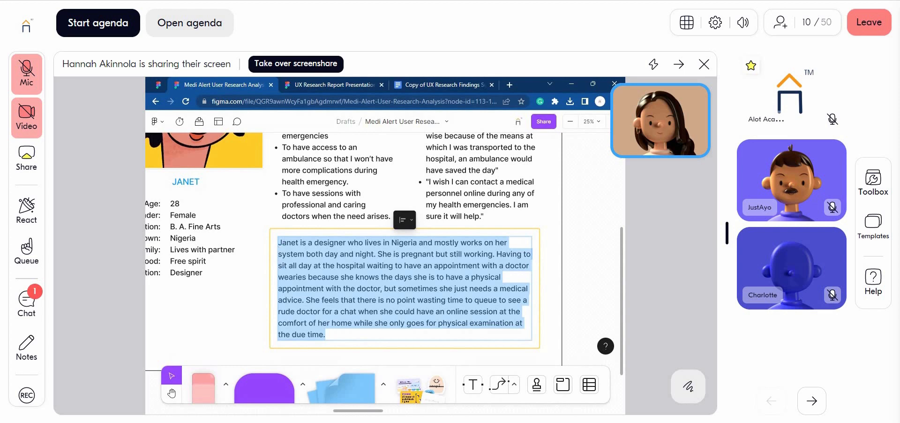
pyautogui.click(327, 334)
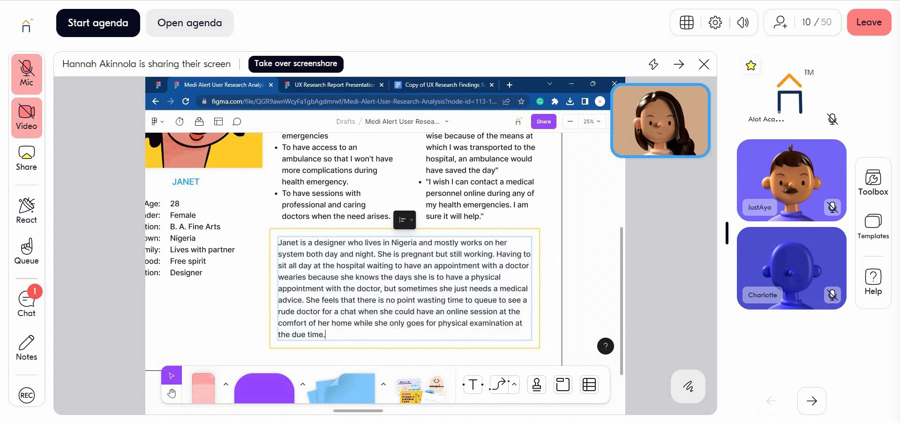
pyautogui.moveTo(326, 335); pyautogui.dragTo(278, 300)
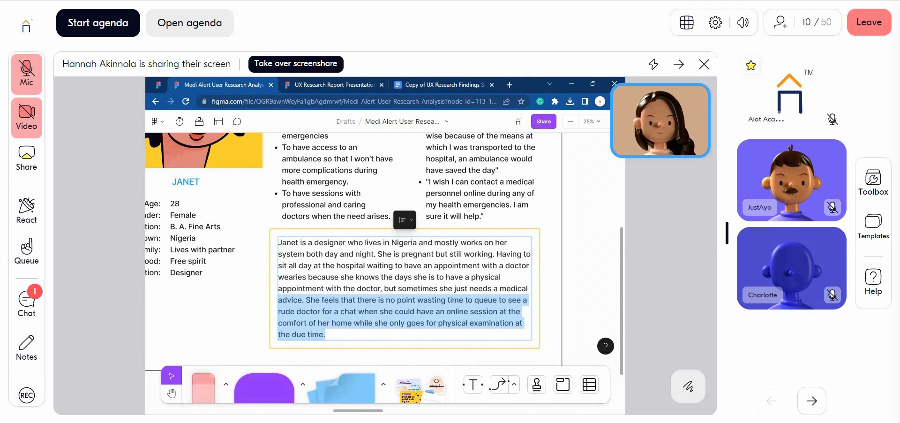
pyautogui.click(348, 300)
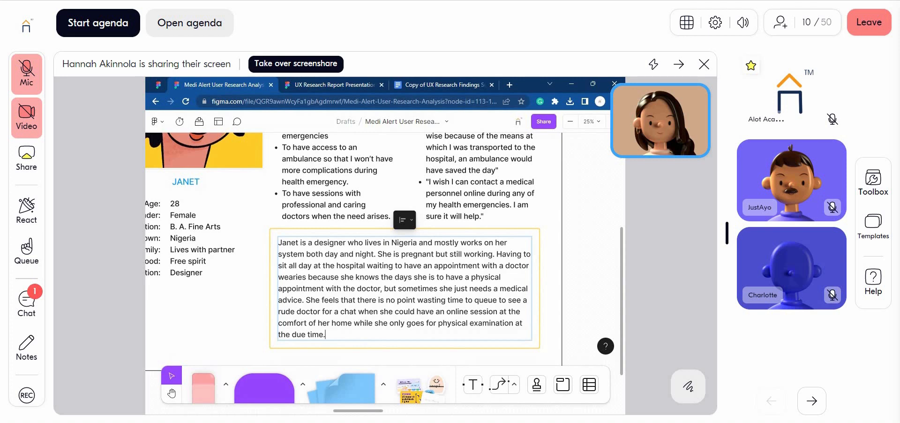
# Step: Look over the Brainstorming section's frames of pink and green idea notes beside the user persona
pyautogui.moveTo(350, 411); pyautogui.dragTo(392, 413)
pyautogui.scroll(3, 352, 233)
pyautogui.scroll(4, 353, 233)
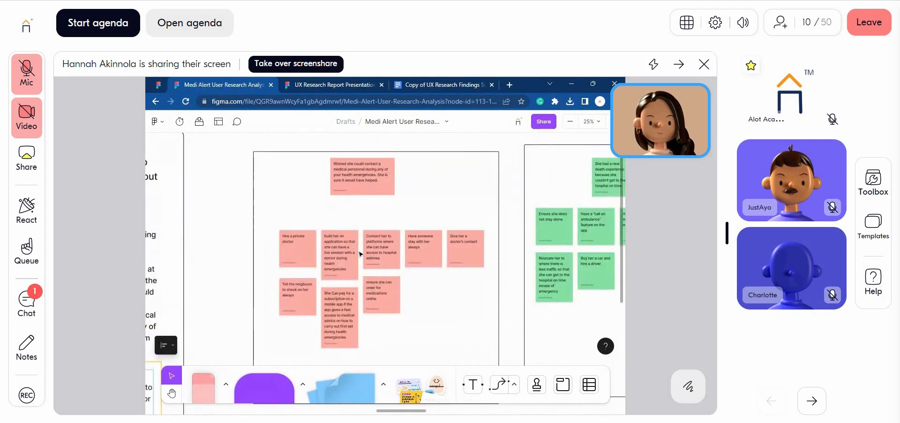
pyautogui.scroll(1, 358, 241)
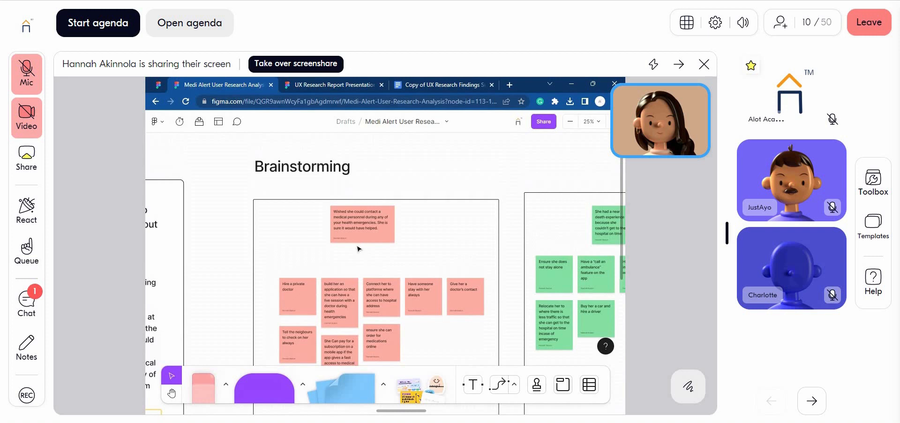
pyautogui.scroll(-2, 358, 249)
pyautogui.scroll(-1, 359, 248)
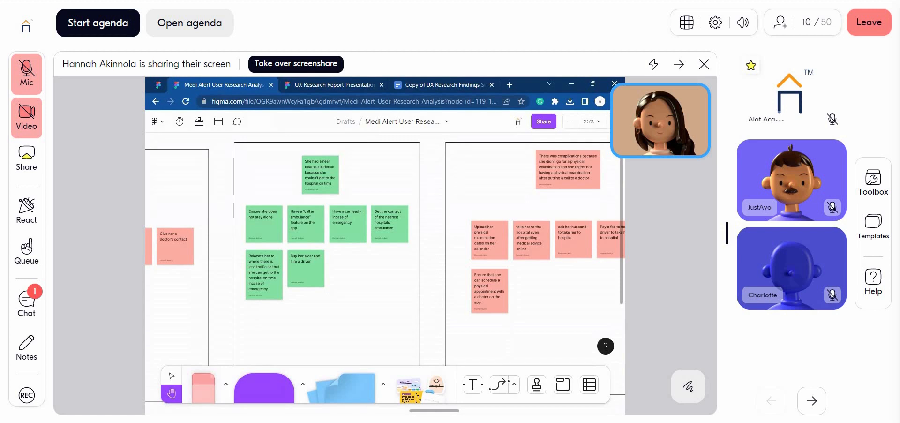
pyautogui.press('XF86AudioRaiseVolume')
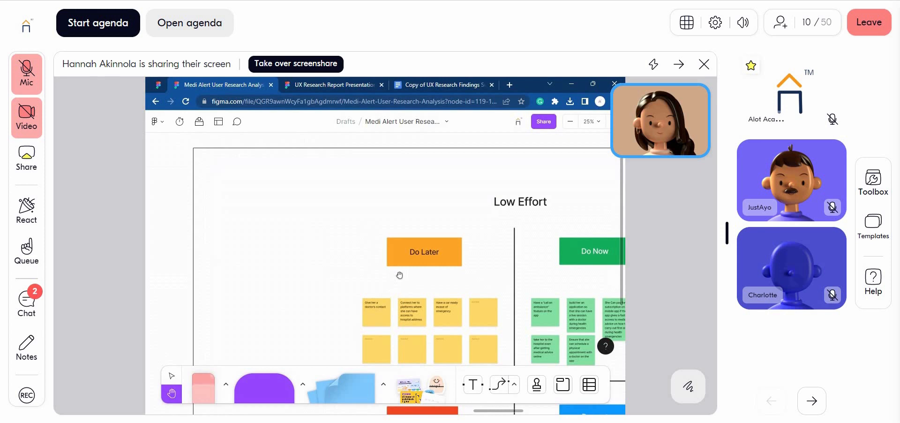
# Step: Send "Good to hear that..." in the Main Room meeting chat and close the chat
pyautogui.click(26, 299)
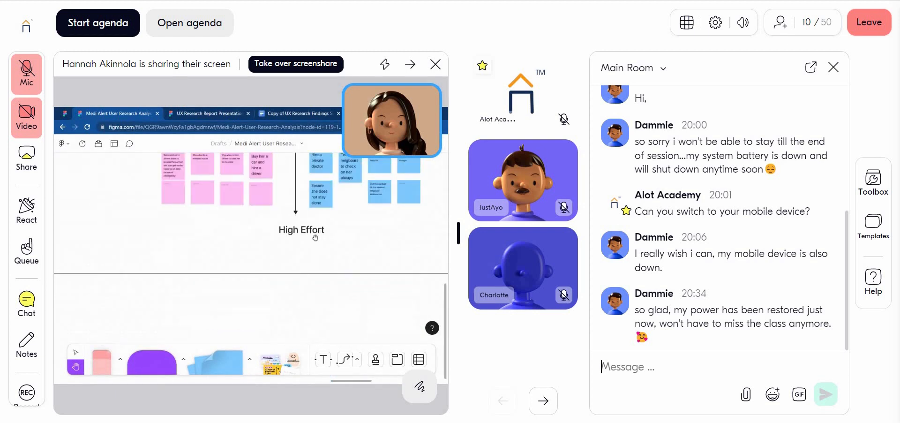
pyautogui.write('Good')
pyautogui.write('to wor')
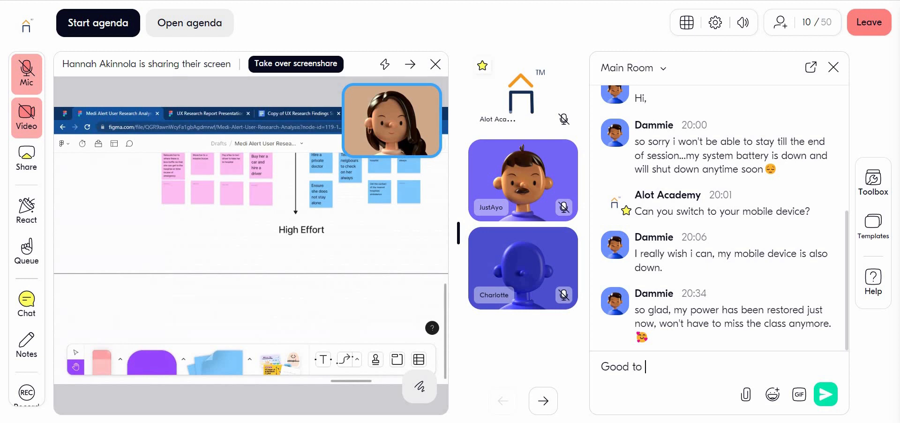
pyautogui.press('BackSpace')
pyautogui.press('BackSpace')
pyautogui.press('BackSpace')
pyautogui.write('e')
pyautogui.press('BackSpace')
pyautogui.write('hear ')
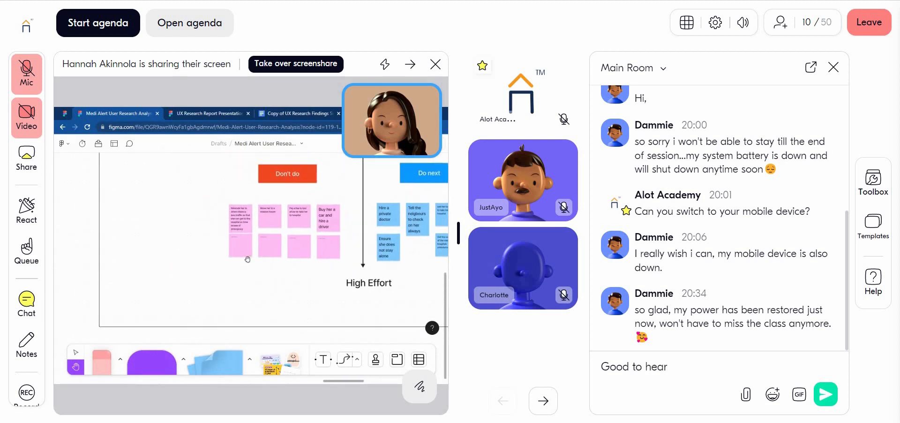
pyautogui.write('that...')
pyautogui.press('Return')
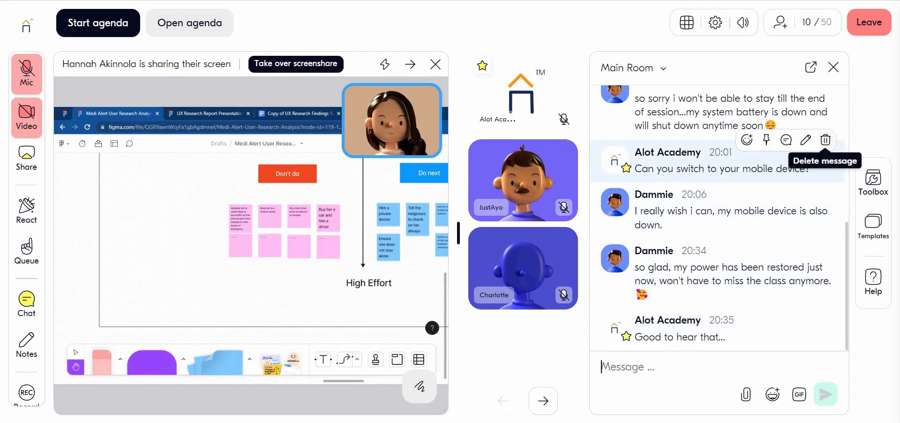
pyautogui.click(834, 67)
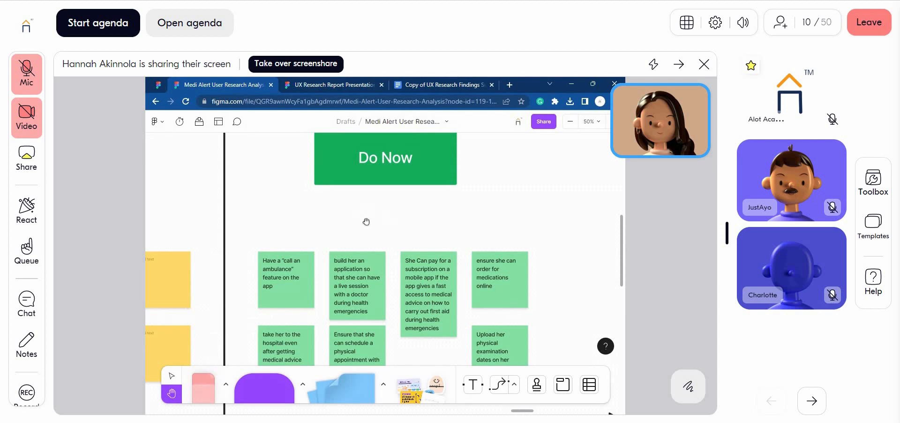
# Step: Look over the Do Now notes in the prioritization matrix and switch to the UX Research Plan & Knowledge Board file
pyautogui.moveTo(261, 240); pyautogui.dragTo(312, 230)
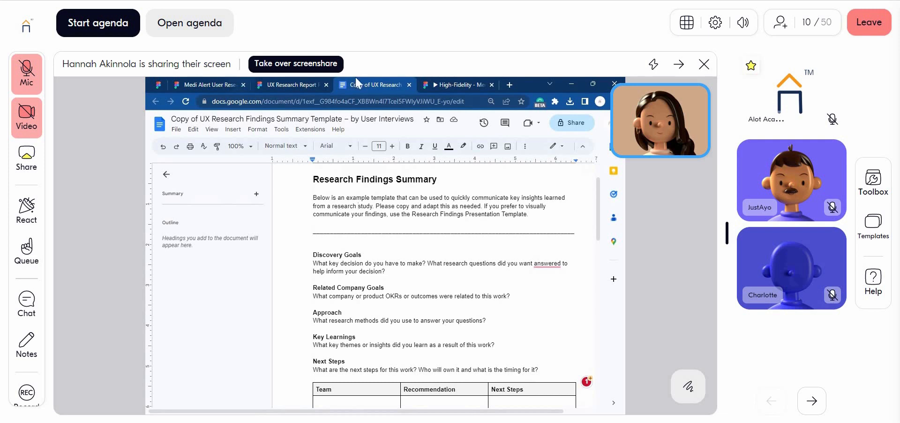
pyautogui.click(156, 85)
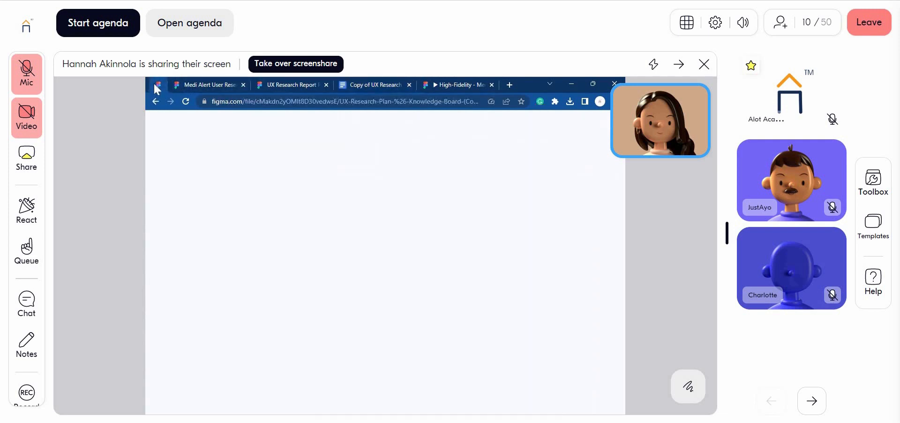